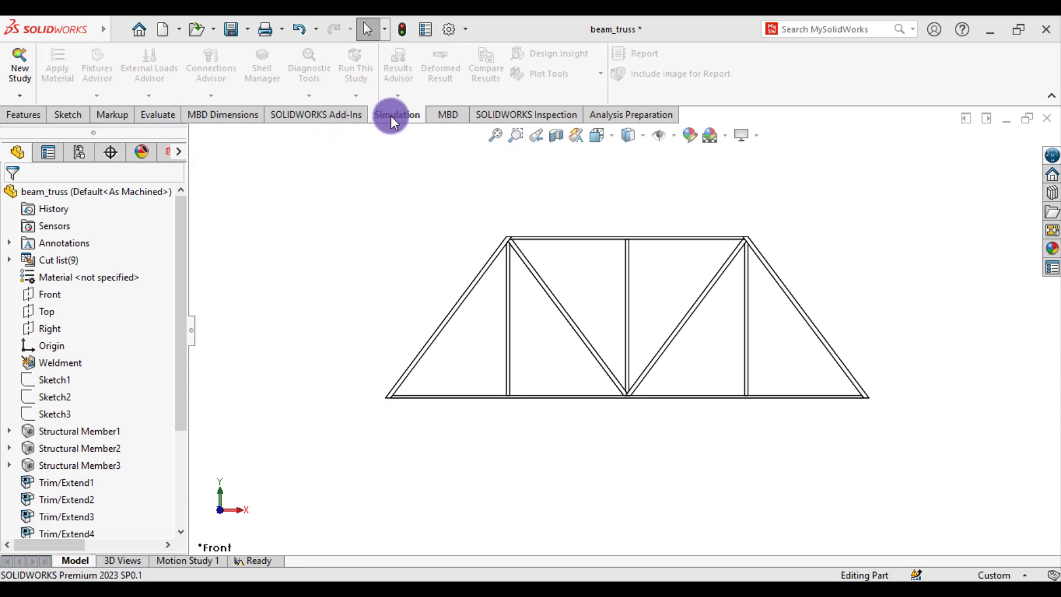
# Create a new Static study for beam_truss named 'Truss analysis'.
pyautogui.click(16, 75)
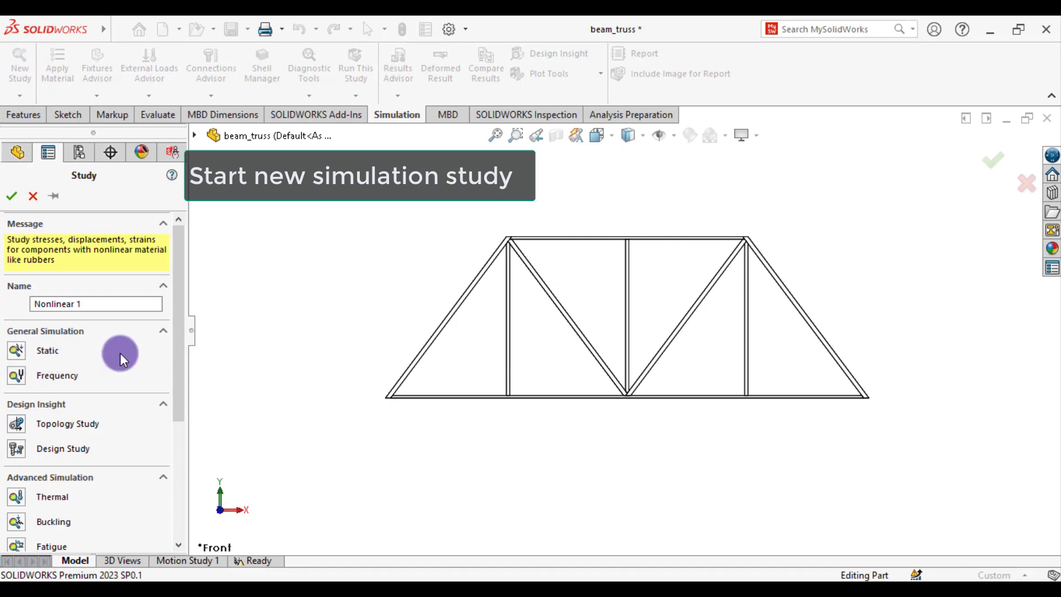
pyautogui.click(13, 353)
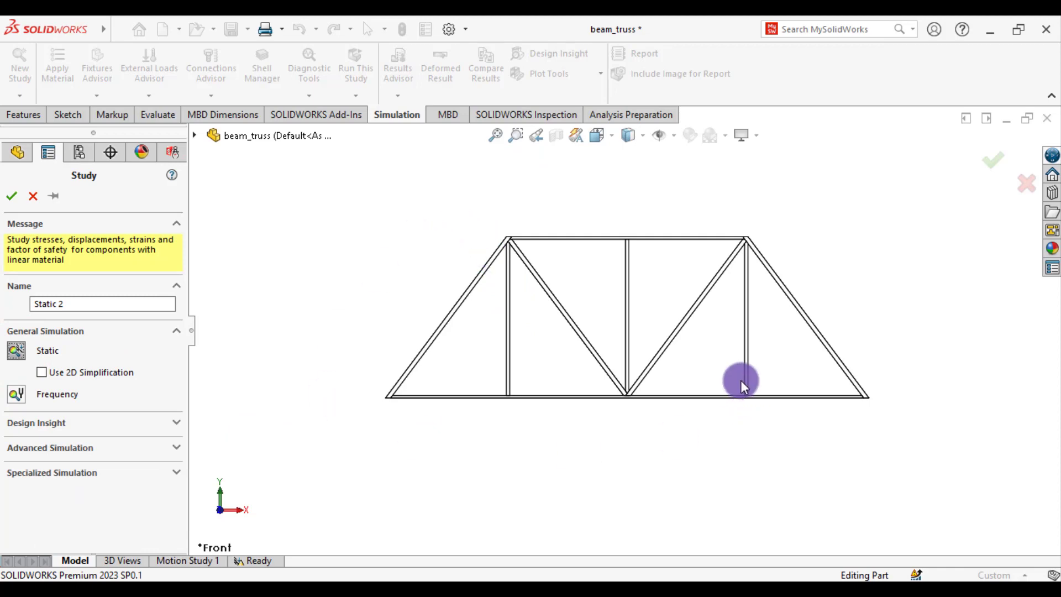
pyautogui.moveTo(114, 307); pyautogui.dragTo(3, 277)
pyautogui.write('Truss analysis')
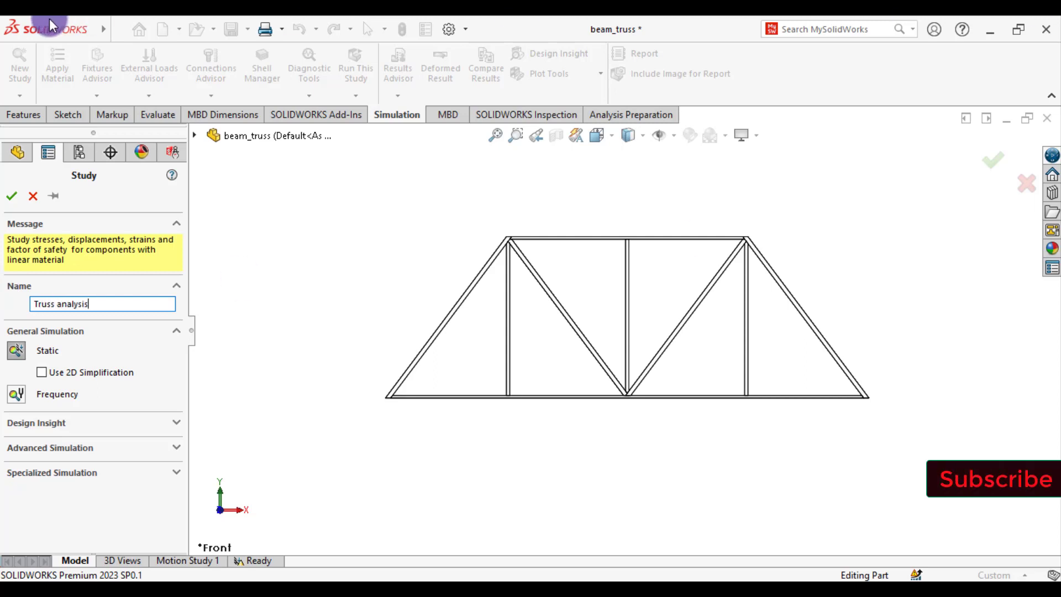
pyautogui.click(12, 196)
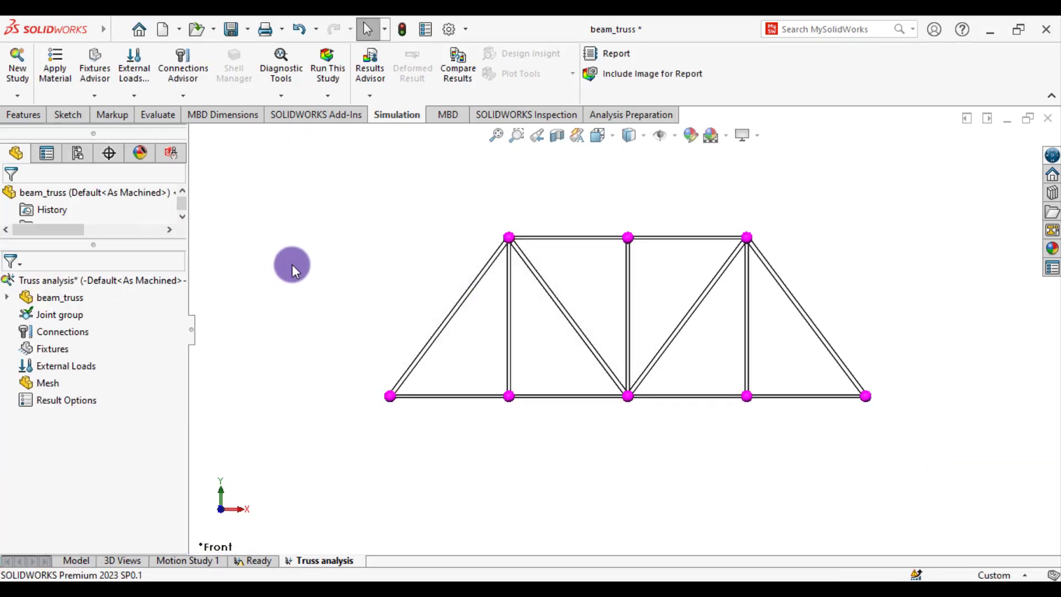
# Redefine SolidBody 1–9 of beam_truss from beam to Truss elements.
pyautogui.click(10, 297)
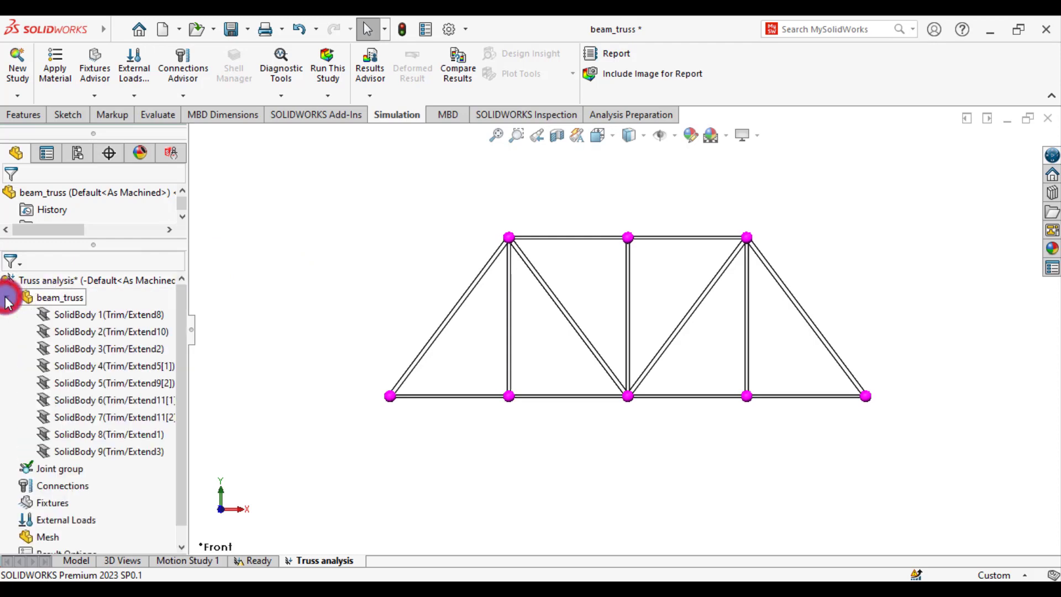
pyautogui.click(71, 318)
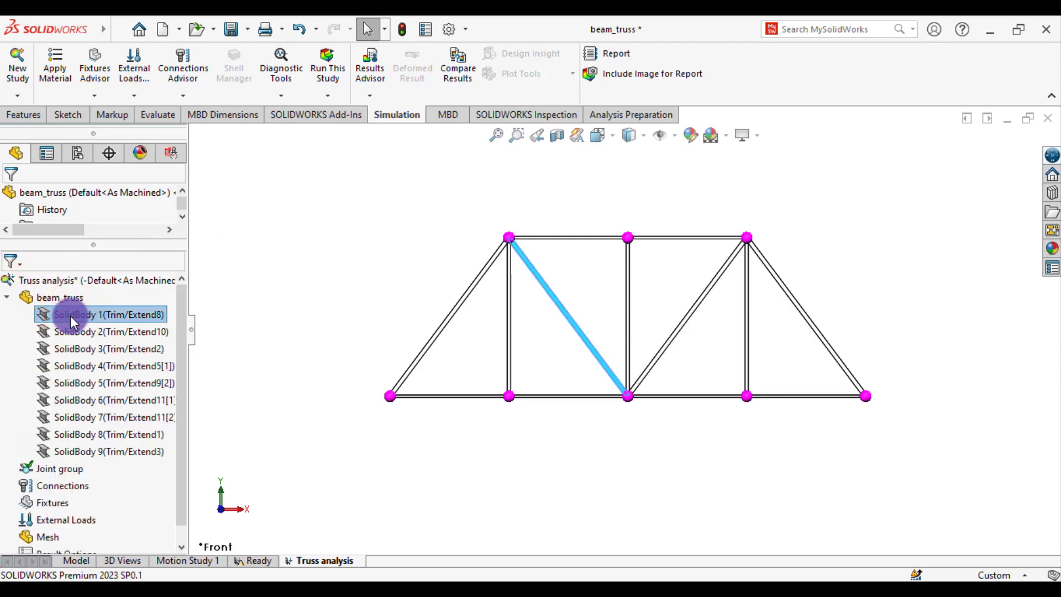
pyautogui.keyDown('shift'); pyautogui.click(74, 456); pyautogui.keyUp('shift')
pyautogui.rightClick(78, 449)
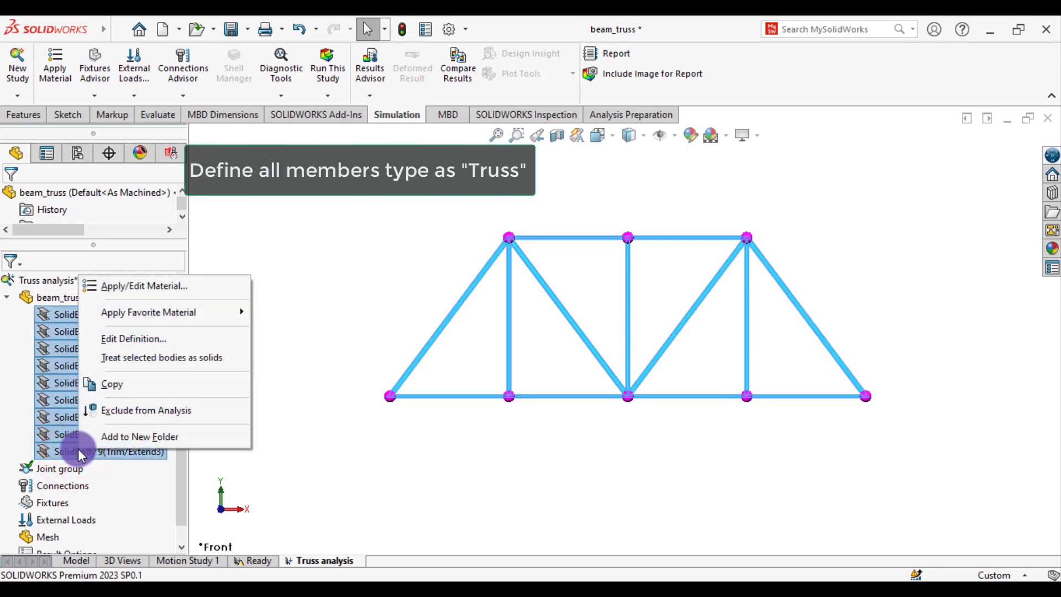
pyautogui.click(133, 338)
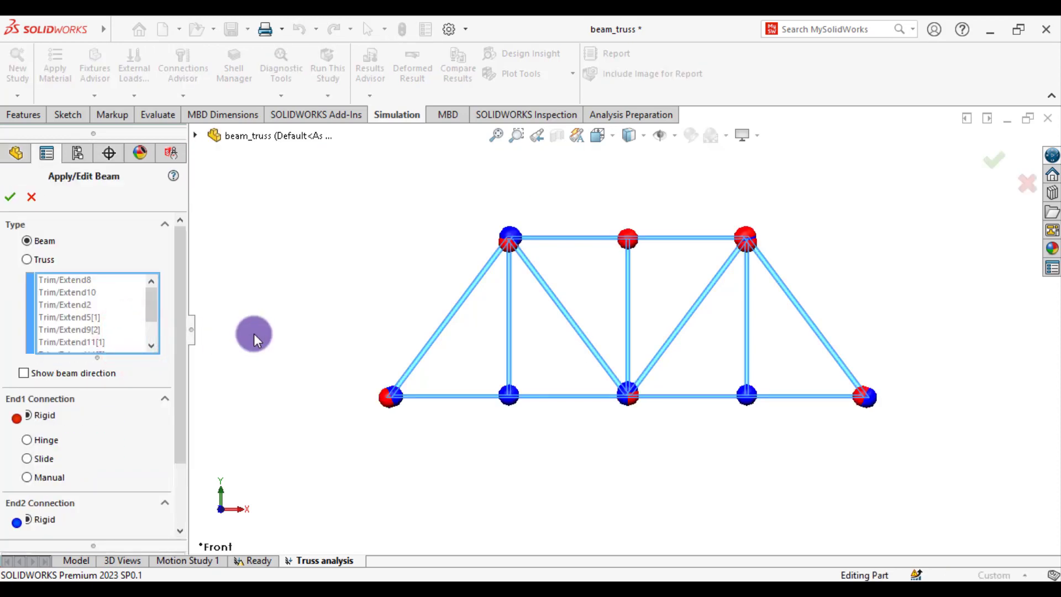
pyautogui.click(28, 259)
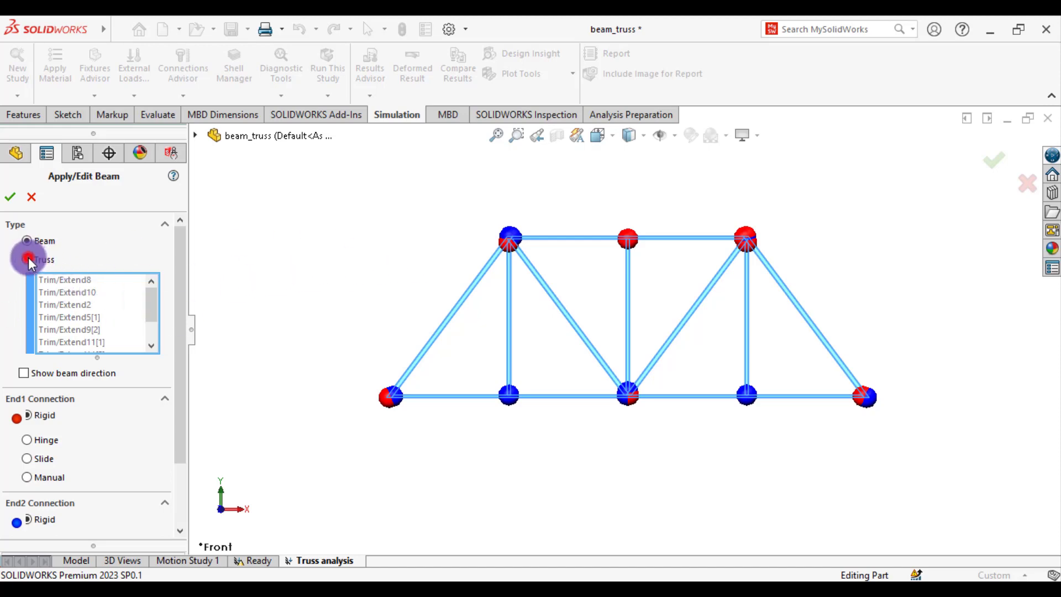
pyautogui.click(11, 197)
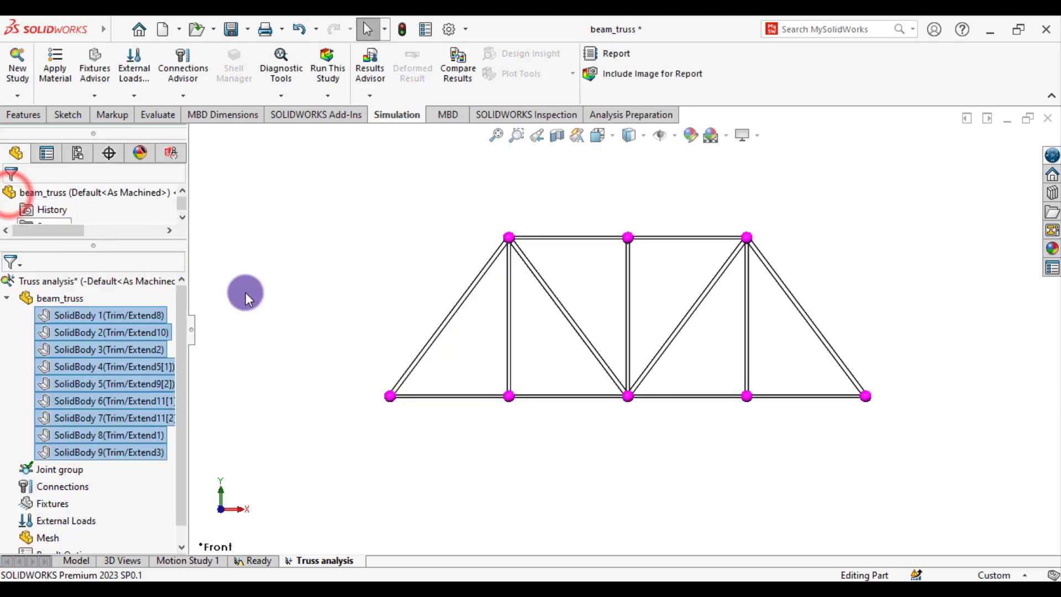
pyautogui.click(317, 283)
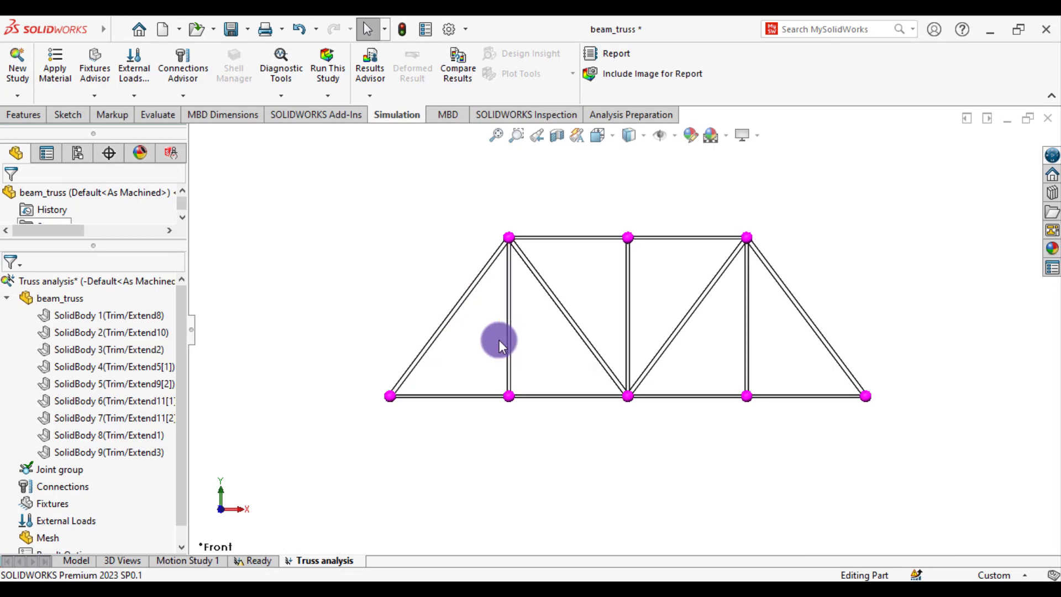
# Apply the favourite material Plain Carbon Steel to all beam_truss bodies.
pyautogui.rightClick(48, 300)
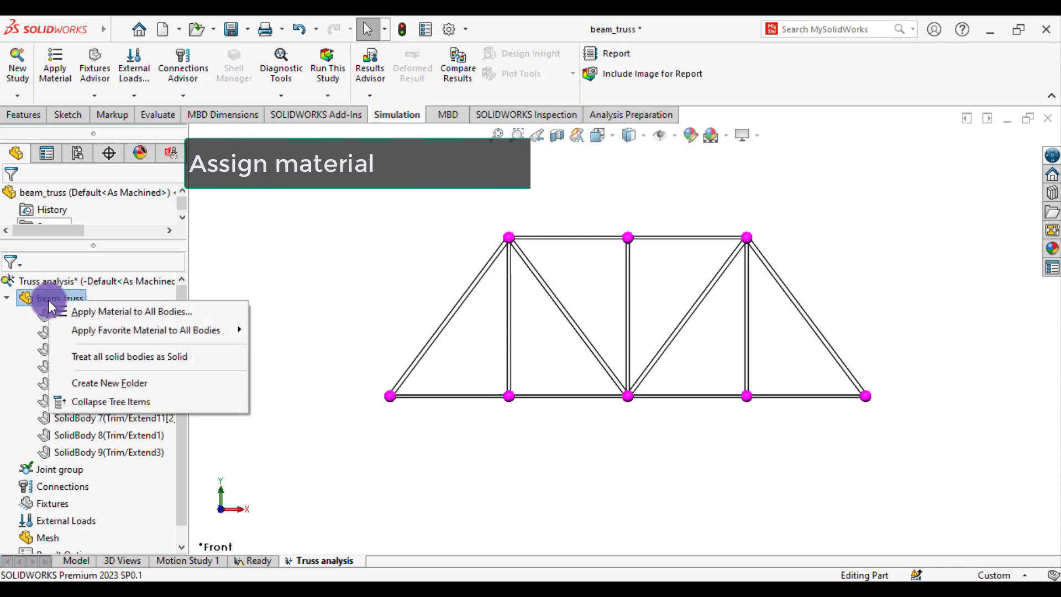
pyautogui.moveTo(115, 327)
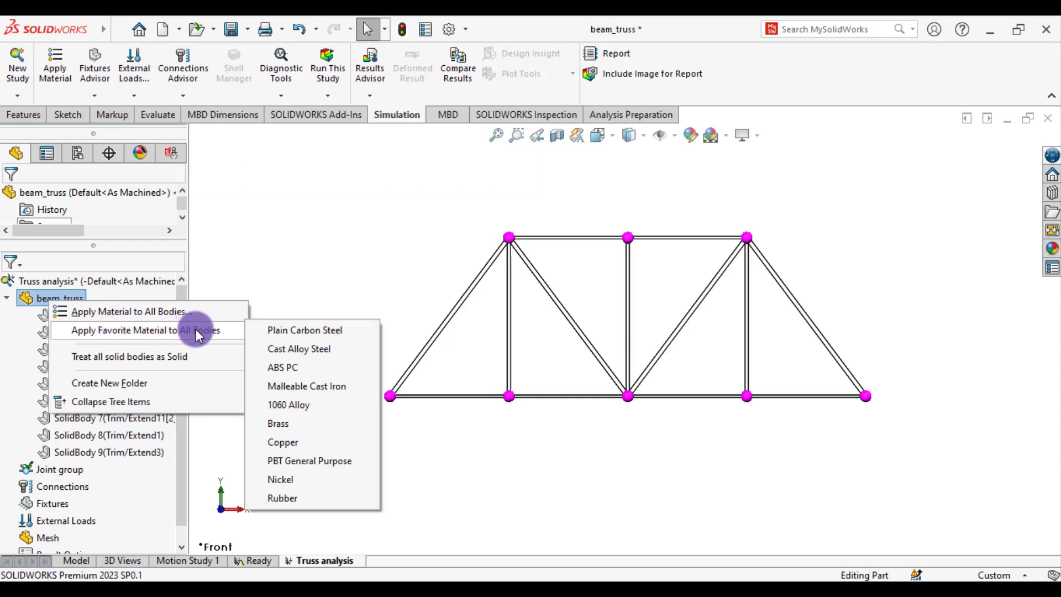
pyautogui.click(278, 331)
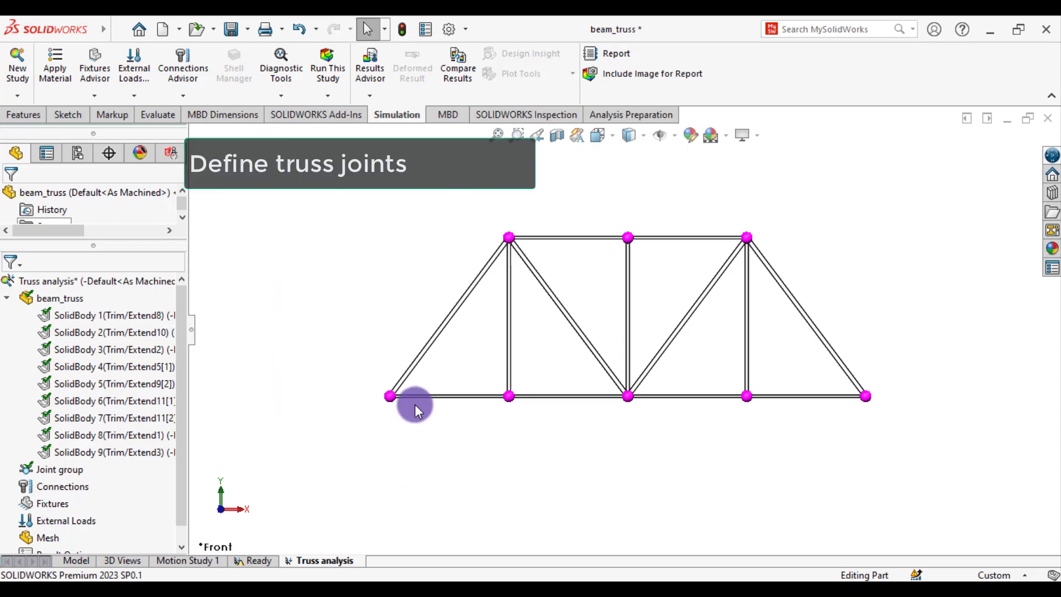
# Recalculate the Joint group for All members with the equal-to-zero criterion, accepting the warning.
pyautogui.rightClick(45, 473)
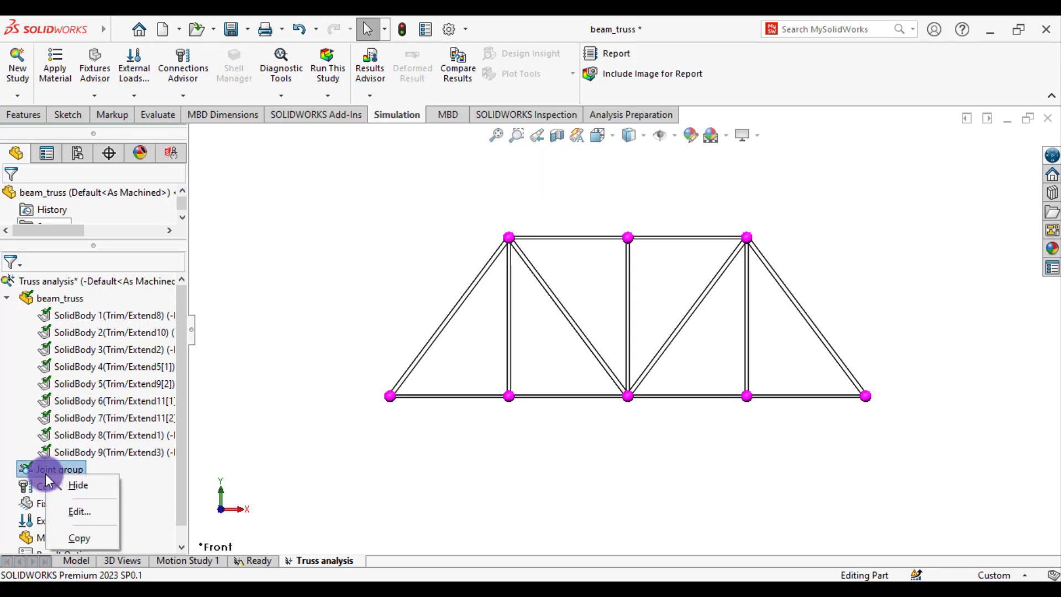
pyautogui.click(77, 512)
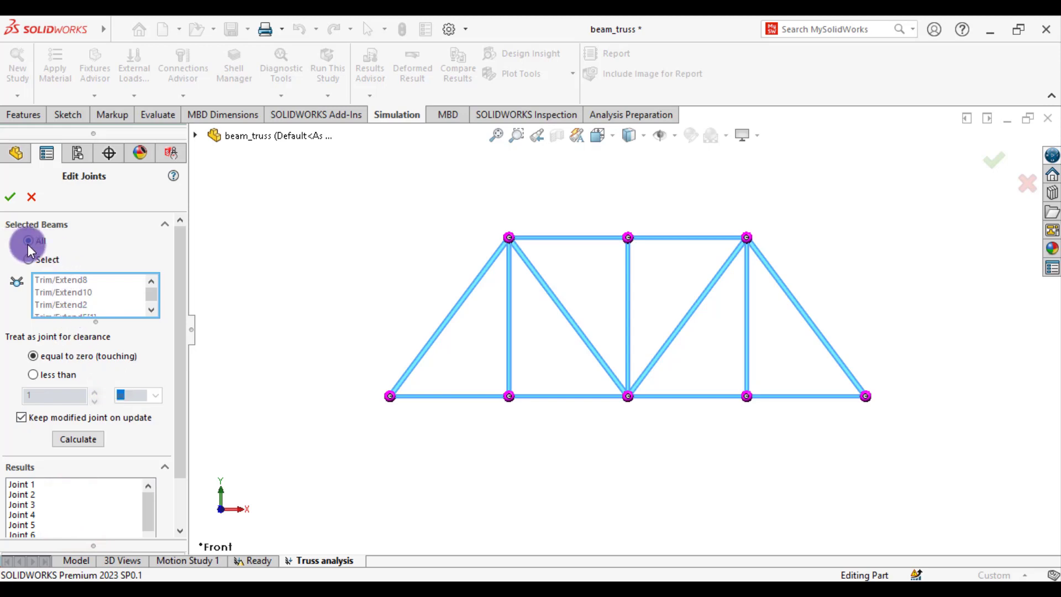
pyautogui.click(22, 474)
pyautogui.moveTo(180, 459); pyautogui.dragTo(181, 519)
pyautogui.scroll(-1, 55, 476)
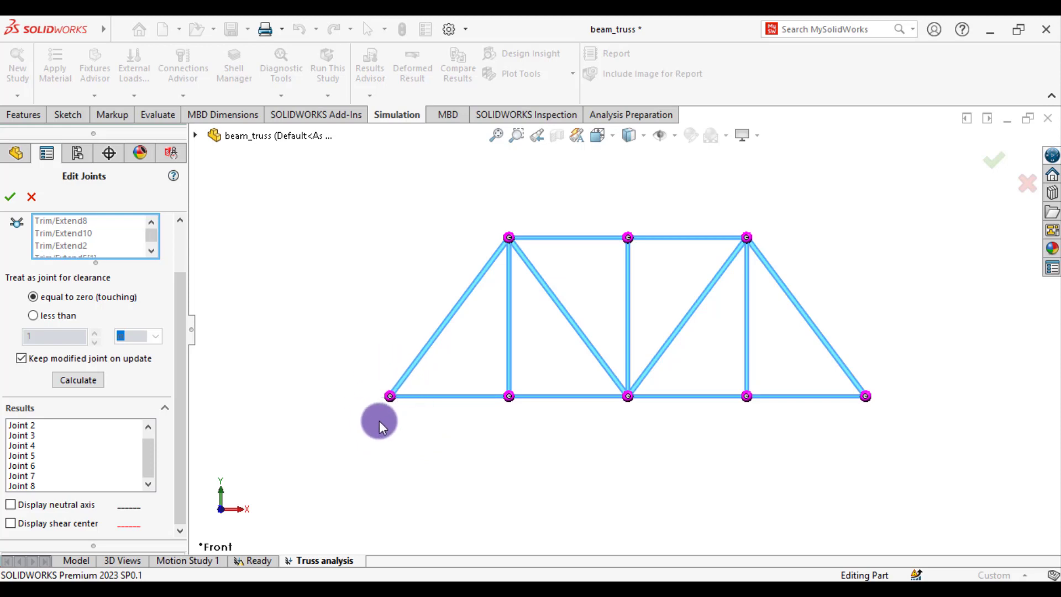
pyautogui.scroll(-5, 403, 394)
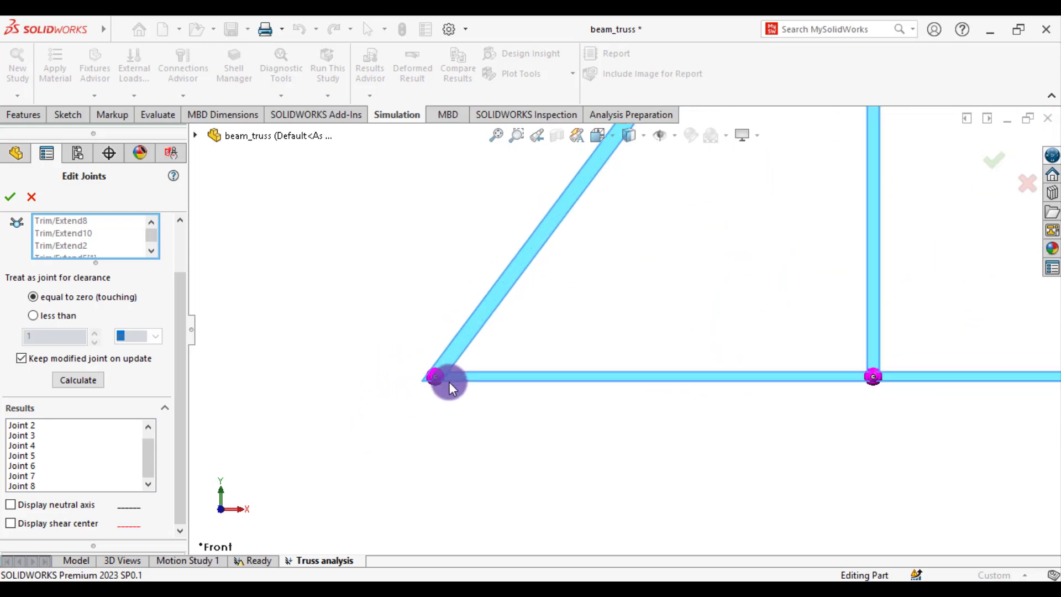
pyautogui.press('f')
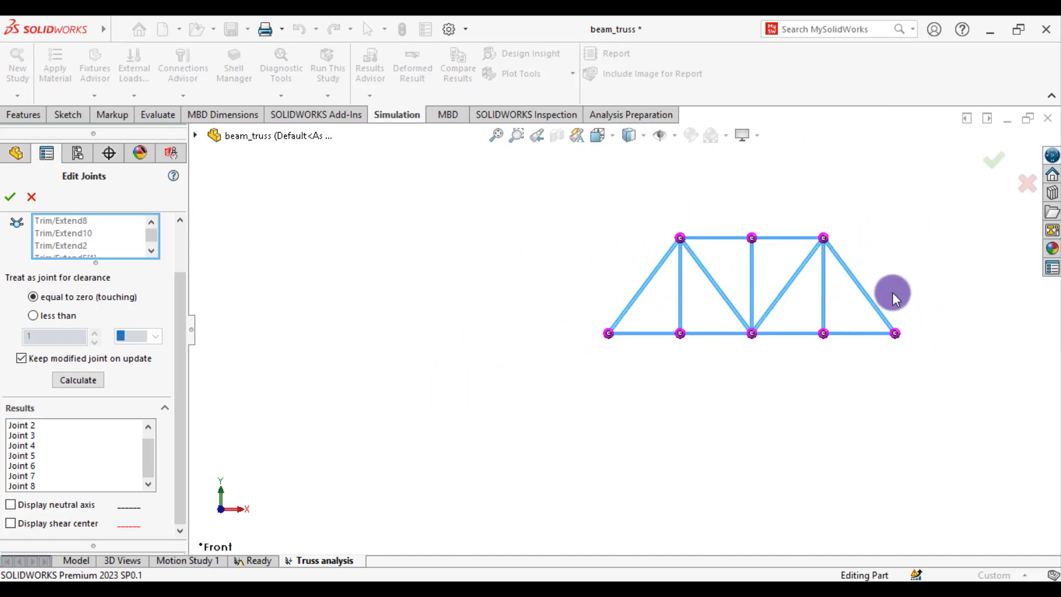
pyautogui.scroll(-2, 891, 288)
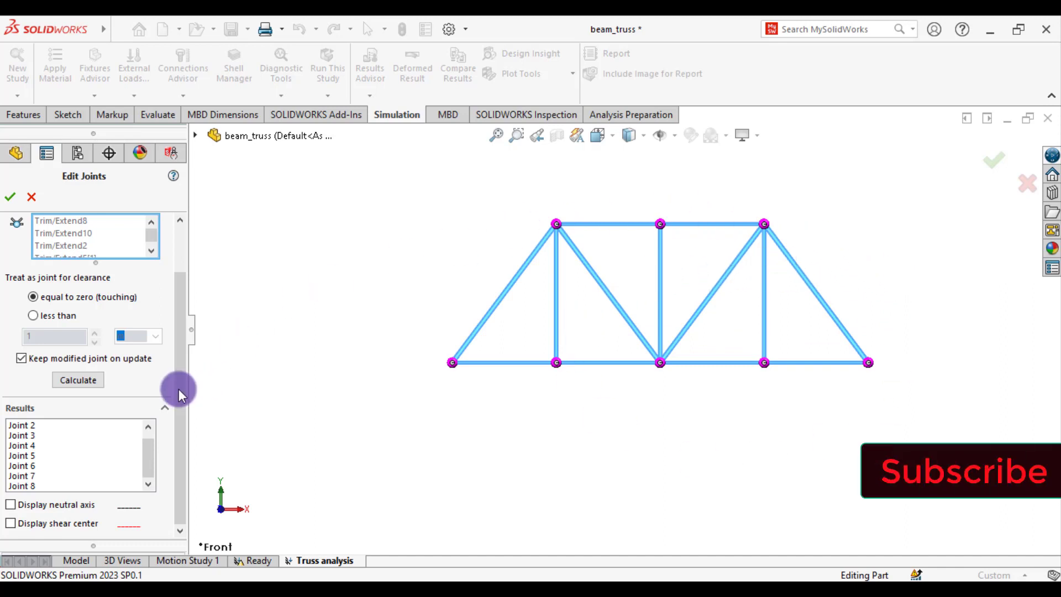
pyautogui.moveTo(178, 389); pyautogui.dragTo(179, 296)
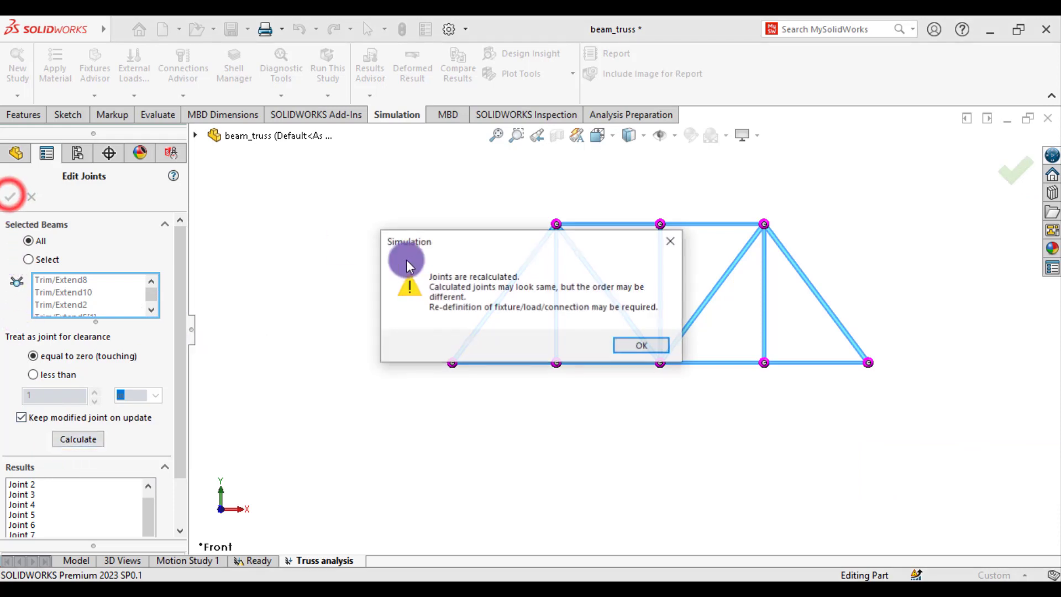
pyautogui.click(627, 343)
pyautogui.click(340, 346)
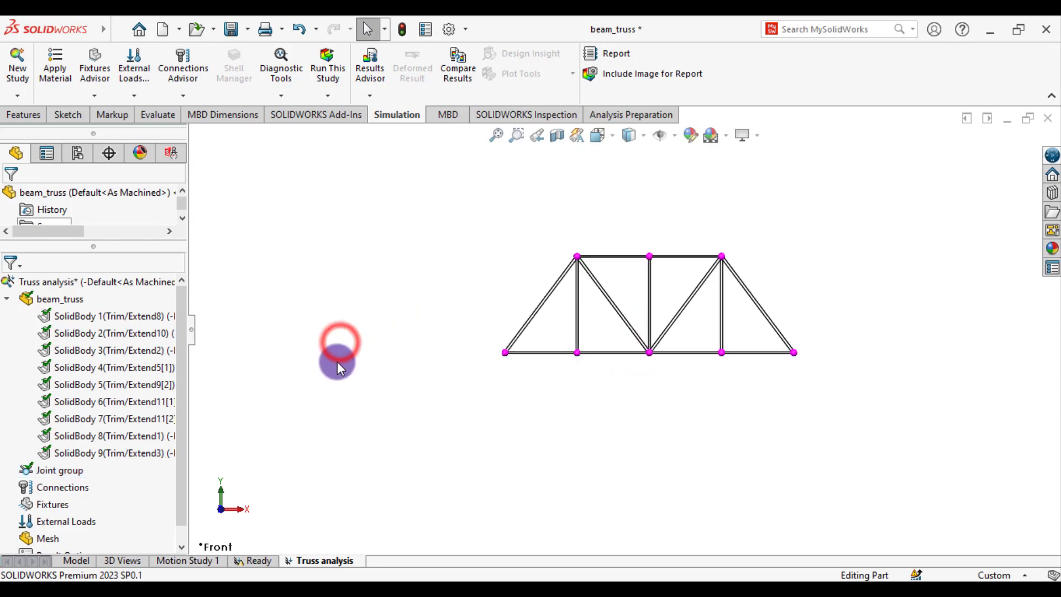
pyautogui.press('f')
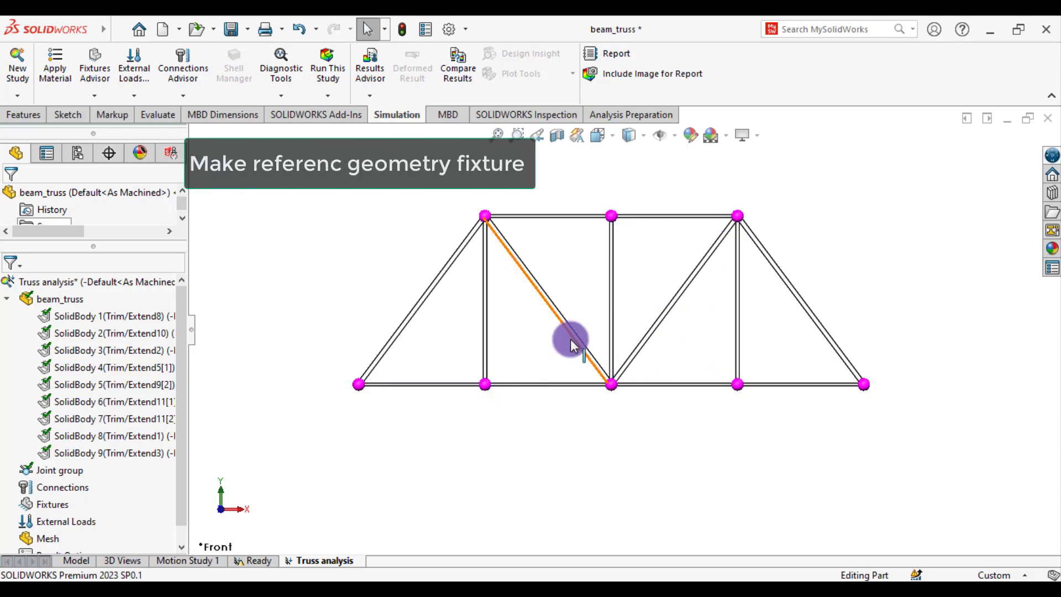
# Orbit the truss into a tilted 3-D view showing its depth.
pyautogui.moveTo(569, 339); pyautogui.dragTo(538, 438, button='middle')
pyautogui.click(234, 511)
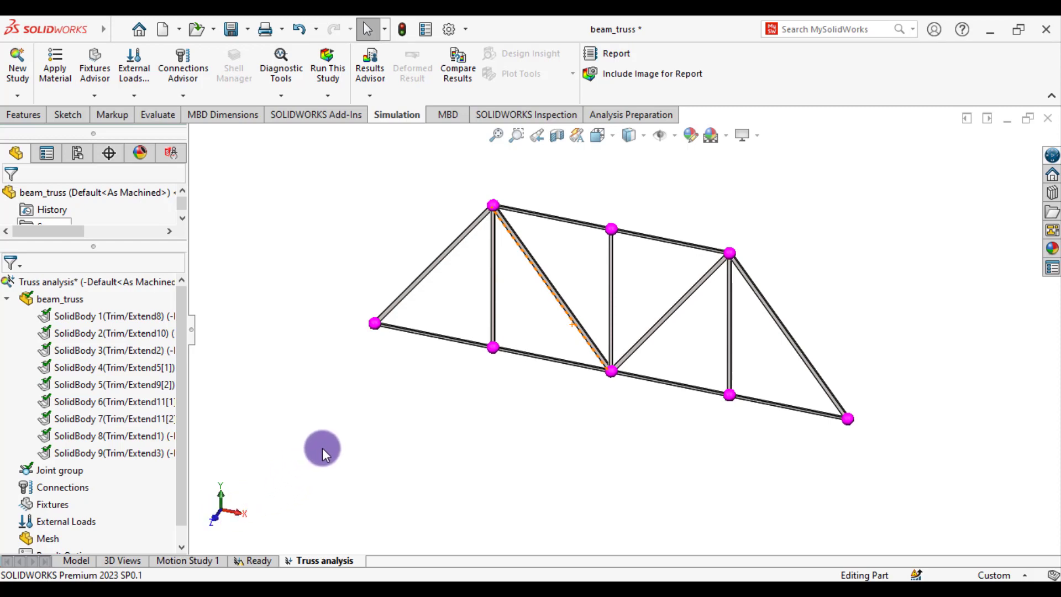
# Start a Use Reference Geometry fixture on the six interior truss joints.
pyautogui.rightClick(48, 503)
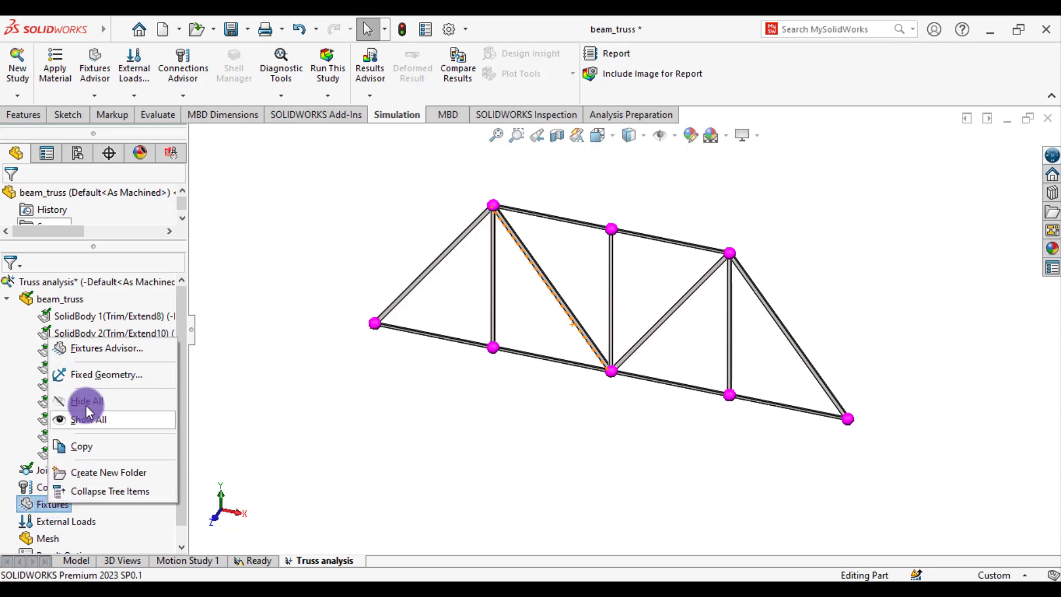
pyautogui.click(92, 375)
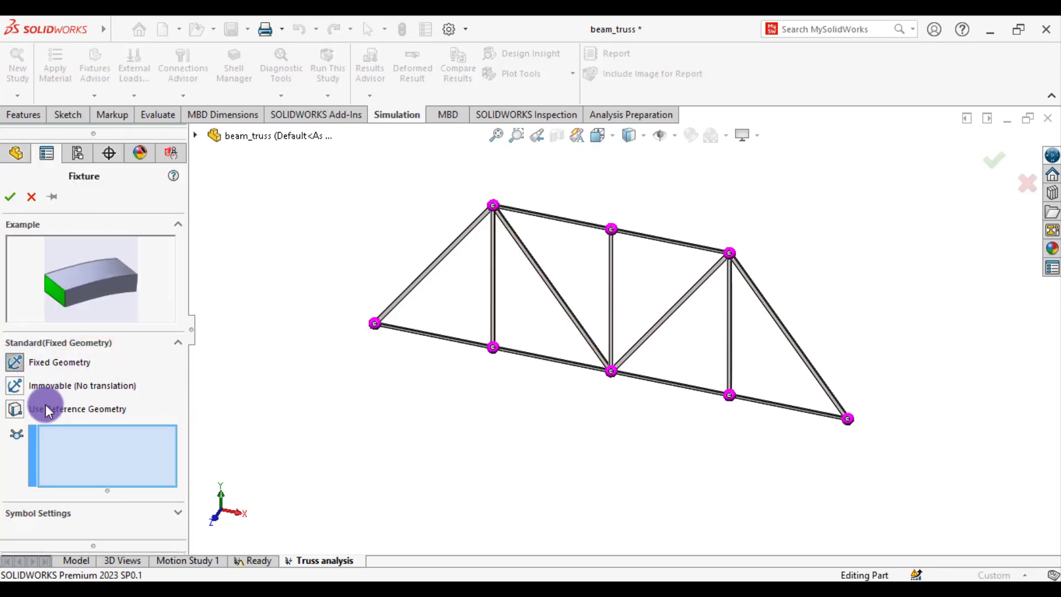
pyautogui.click(16, 410)
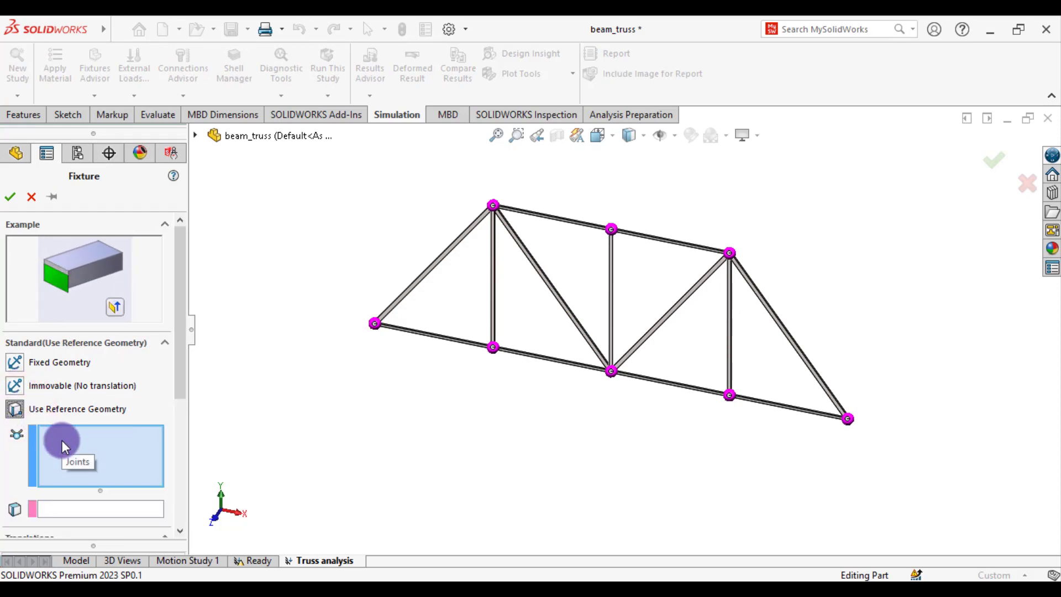
pyautogui.click(493, 206)
pyautogui.click(611, 229)
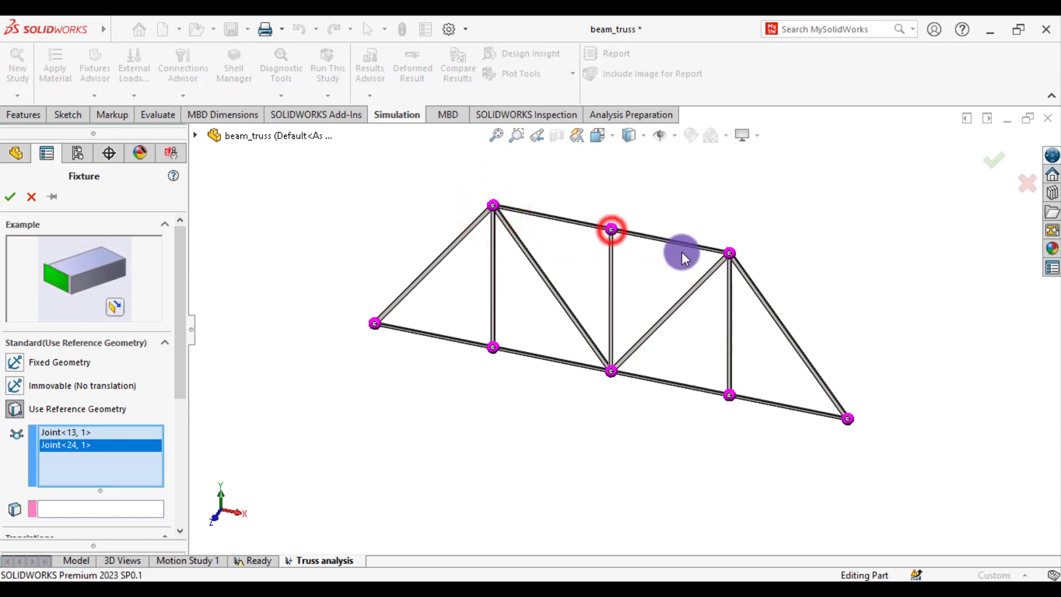
pyautogui.click(730, 254)
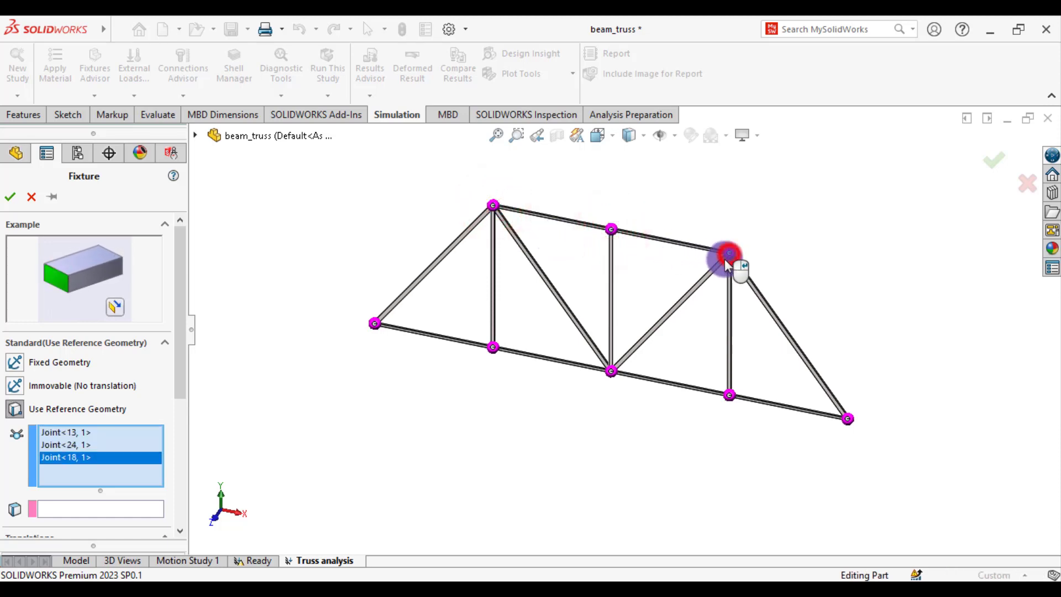
pyautogui.click(729, 396)
pyautogui.click(612, 371)
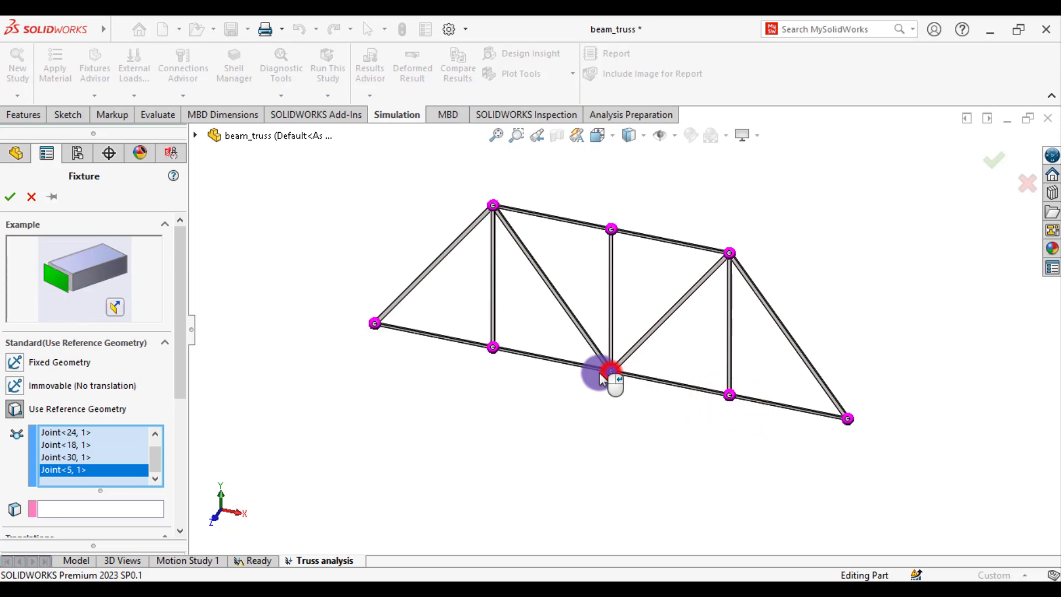
pyautogui.click(493, 348)
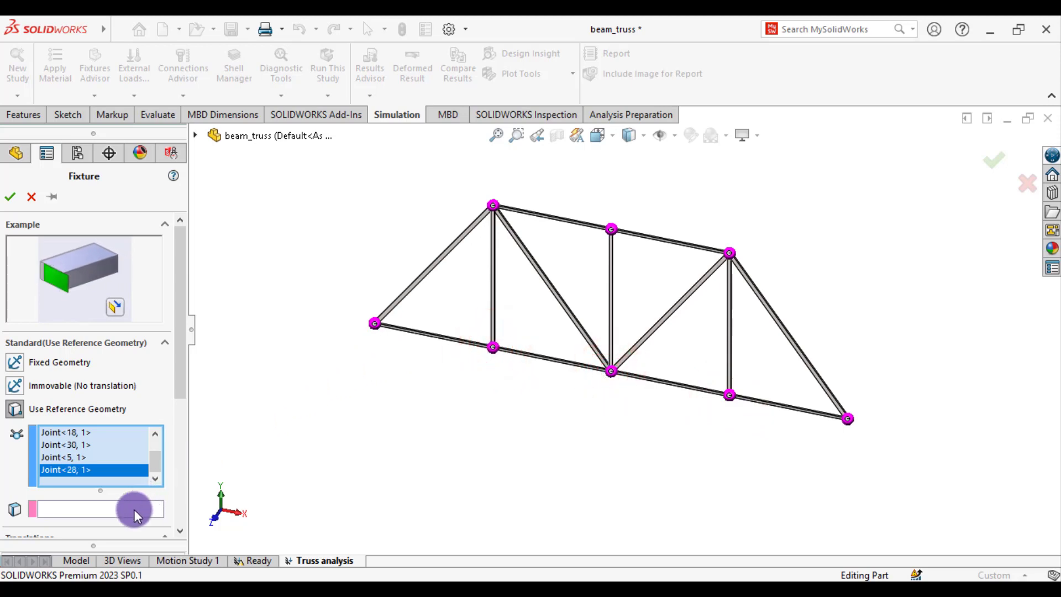
# Pick the Front plane from the flyout tree as the fixture reference.
pyautogui.click(104, 510)
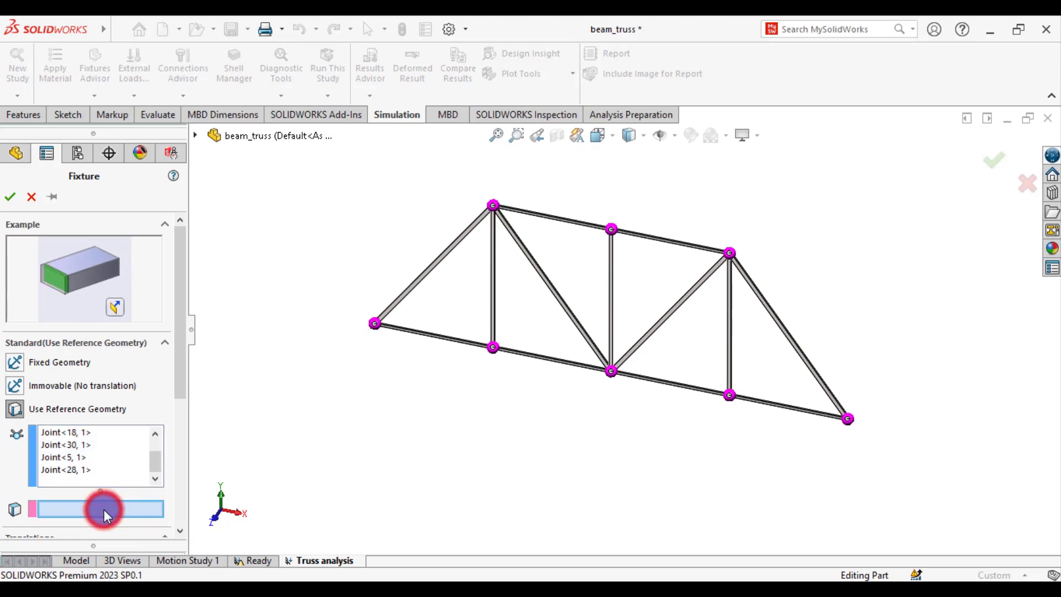
pyautogui.click(194, 136)
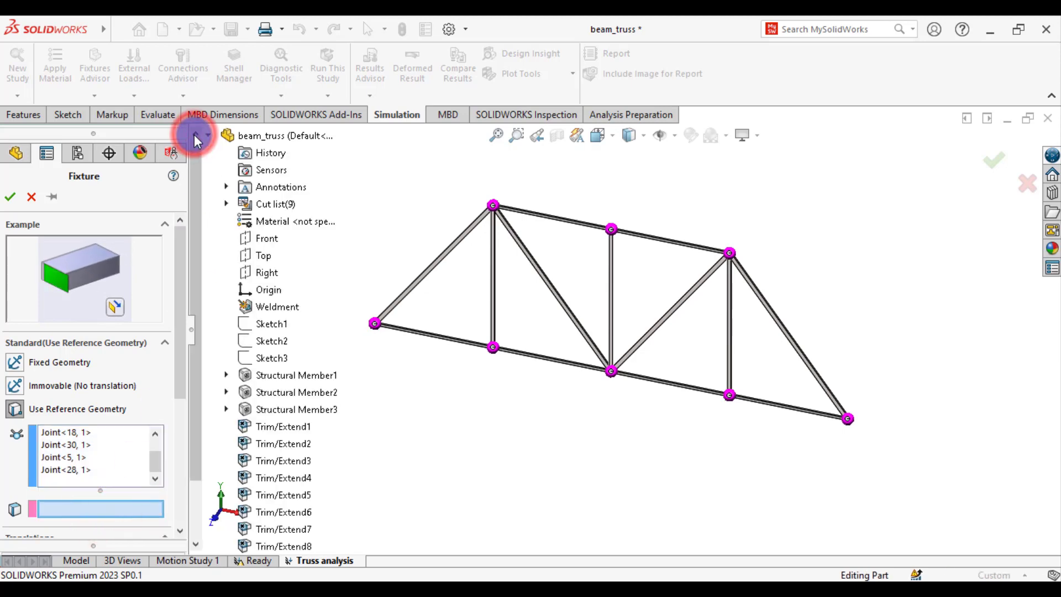
pyautogui.click(253, 249)
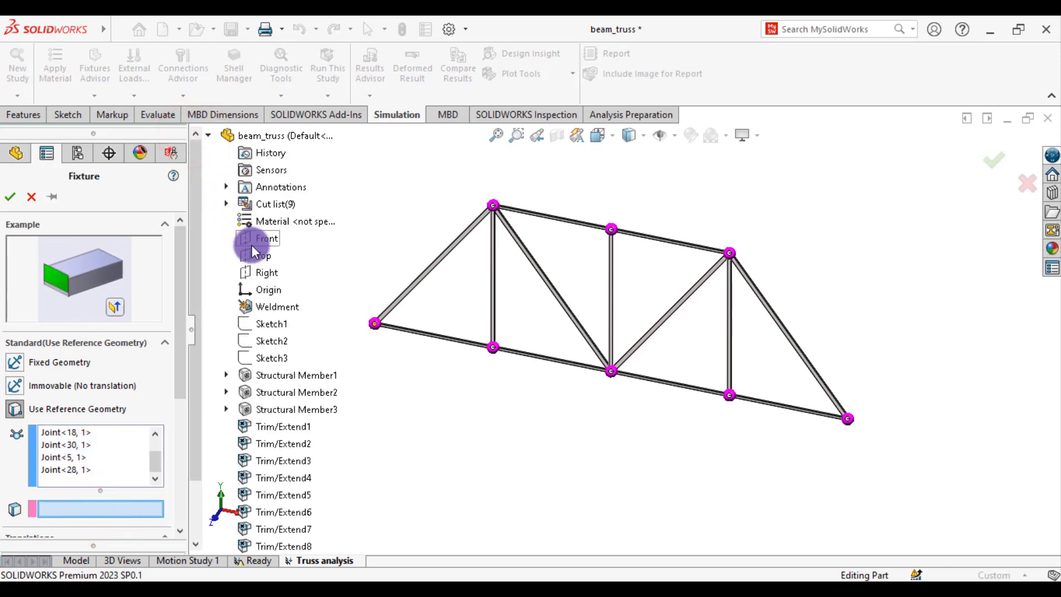
pyautogui.click(251, 245)
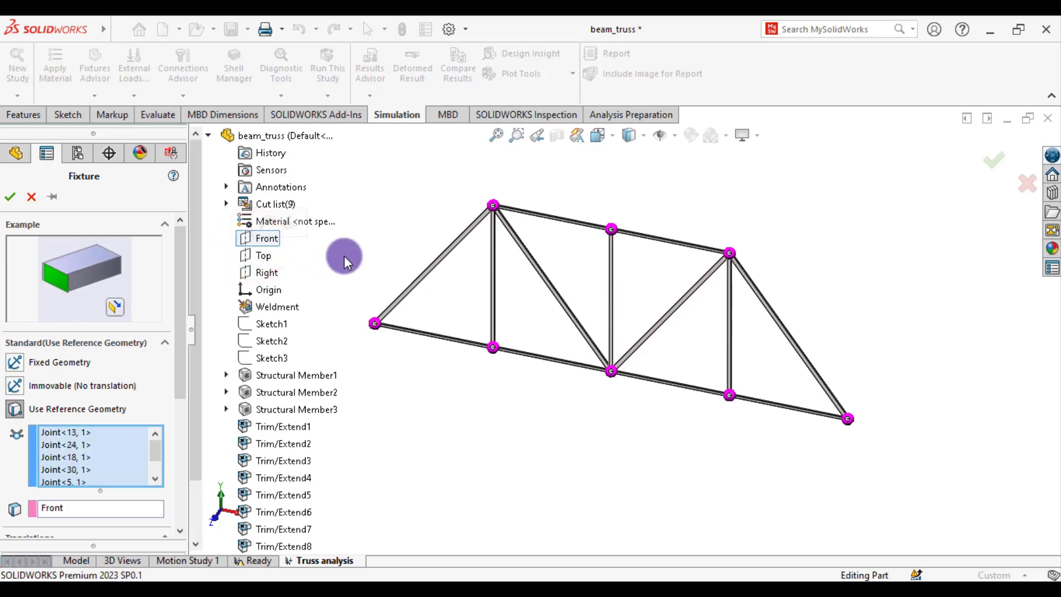
pyautogui.moveTo(502, 379); pyautogui.dragTo(493, 398, button='middle')
pyautogui.moveTo(180, 344); pyautogui.dragTo(175, 428)
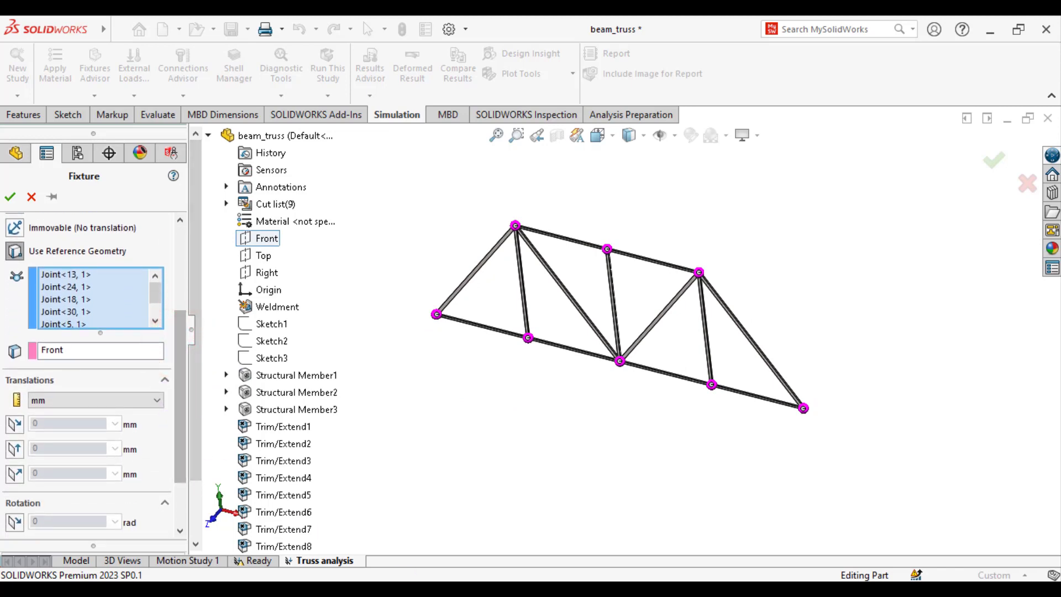
# Restrain translation Normal to Plane at 0 mm.
pyautogui.click(16, 474)
pyautogui.moveTo(526, 389); pyautogui.dragTo(507, 417, button='middle')
pyautogui.scroll(-3, 570, 308)
pyautogui.scroll(-2, 573, 305)
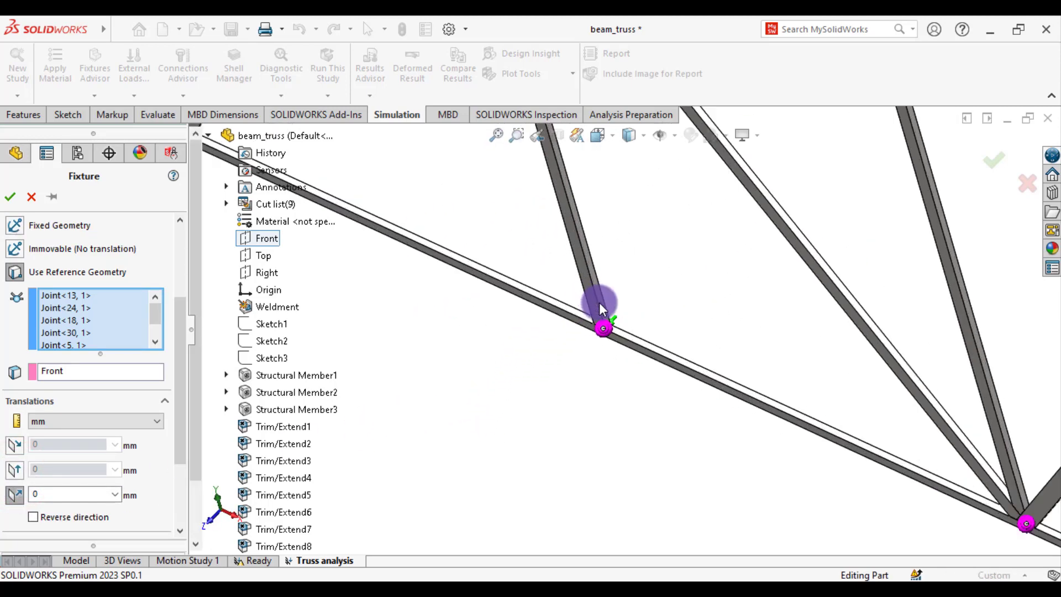
pyautogui.moveTo(182, 429); pyautogui.dragTo(177, 498)
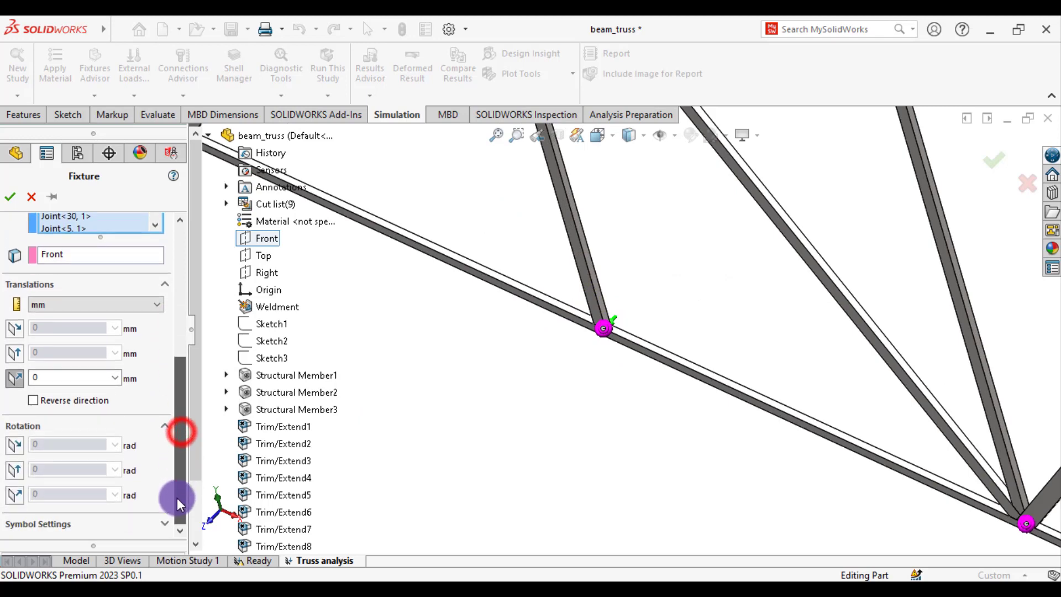
# Set the fixture symbol size to 200 and create Reference Geometry-1.
pyautogui.click(42, 523)
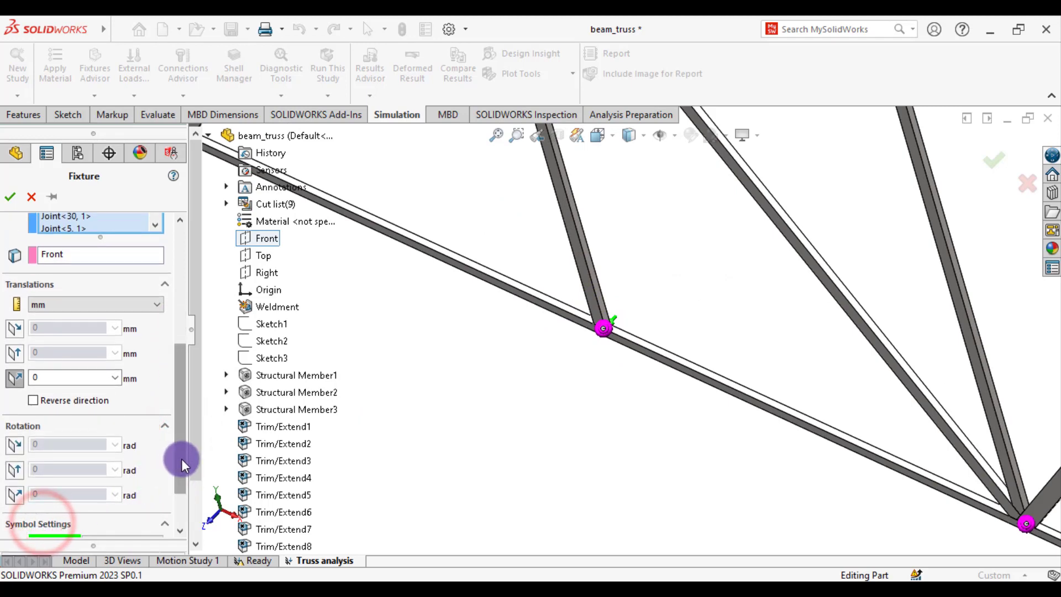
pyautogui.moveTo(177, 456); pyautogui.dragTo(178, 487)
pyautogui.click(73, 501)
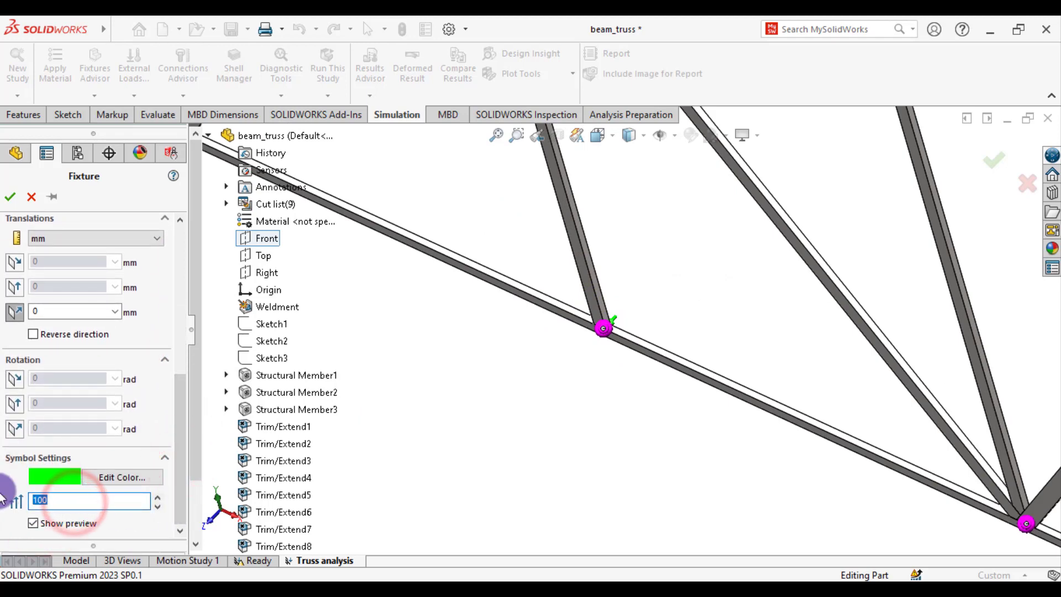
pyautogui.write('200')
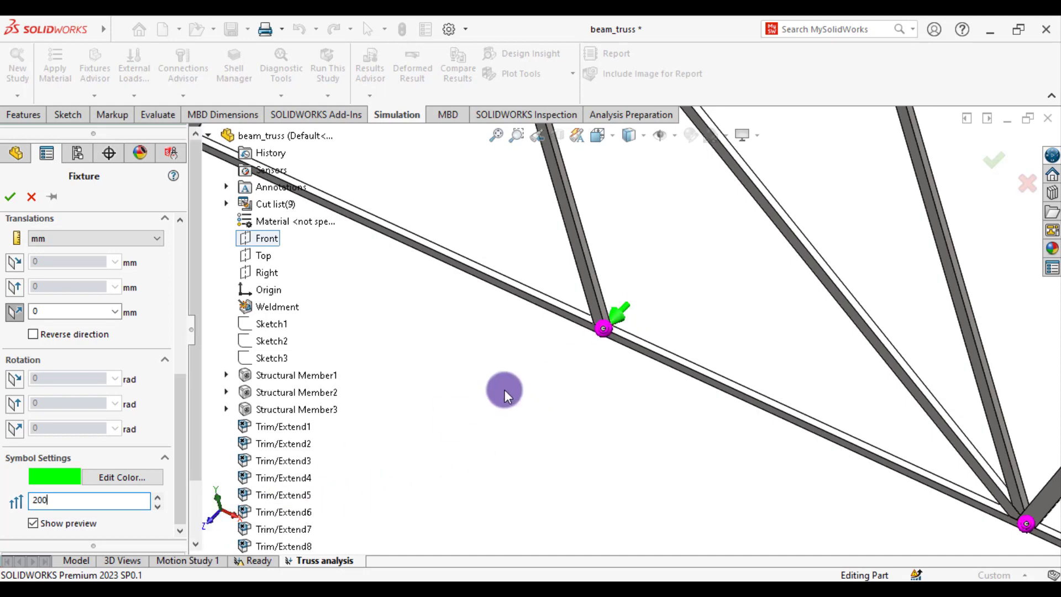
pyautogui.scroll(3, 506, 389)
pyautogui.scroll(2, 508, 396)
pyautogui.moveTo(575, 386); pyautogui.dragTo(597, 329, button='middle')
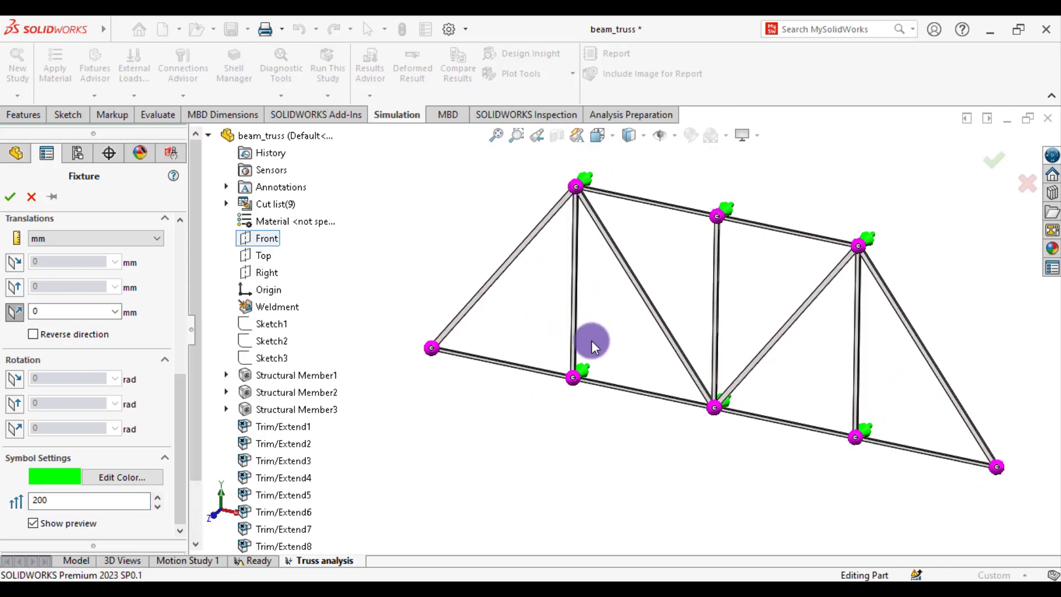
pyautogui.click(9, 199)
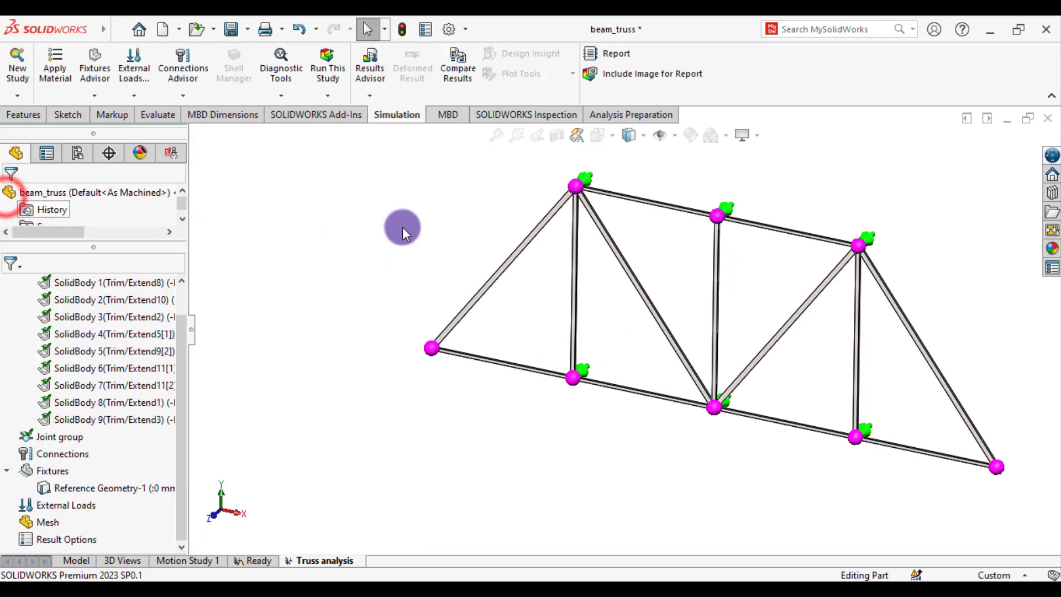
pyautogui.scroll(3, 624, 309)
pyautogui.scroll(-3, 716, 340)
pyautogui.moveTo(715, 339)
pyautogui.mouseDown(button='middle')
pyautogui.moveTo(695, 350)
pyautogui.moveTo(699, 287)
pyautogui.moveTo(711, 305)
pyautogui.moveTo(744, 280)
pyautogui.moveTo(732, 330)
pyautogui.moveTo(686, 312)
pyautogui.moveTo(700, 338)
pyautogui.mouseUp(button='middle')
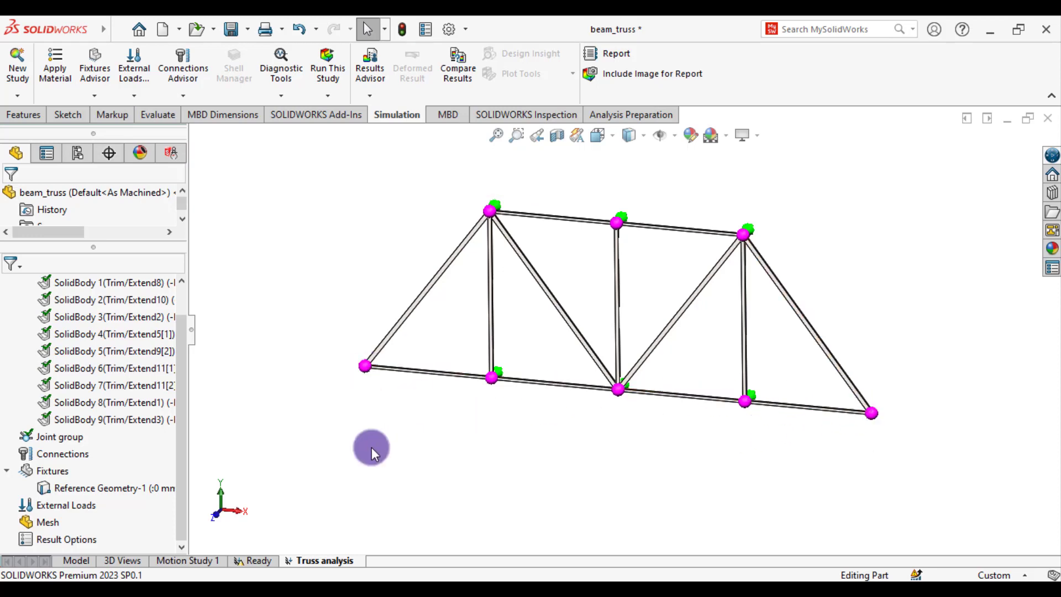
# Add an Immovable (No translation) fixture on end joints Joint<25,1> and Joint<26,1>.
pyautogui.moveTo(103, 479)
pyautogui.rightClick(51, 474)
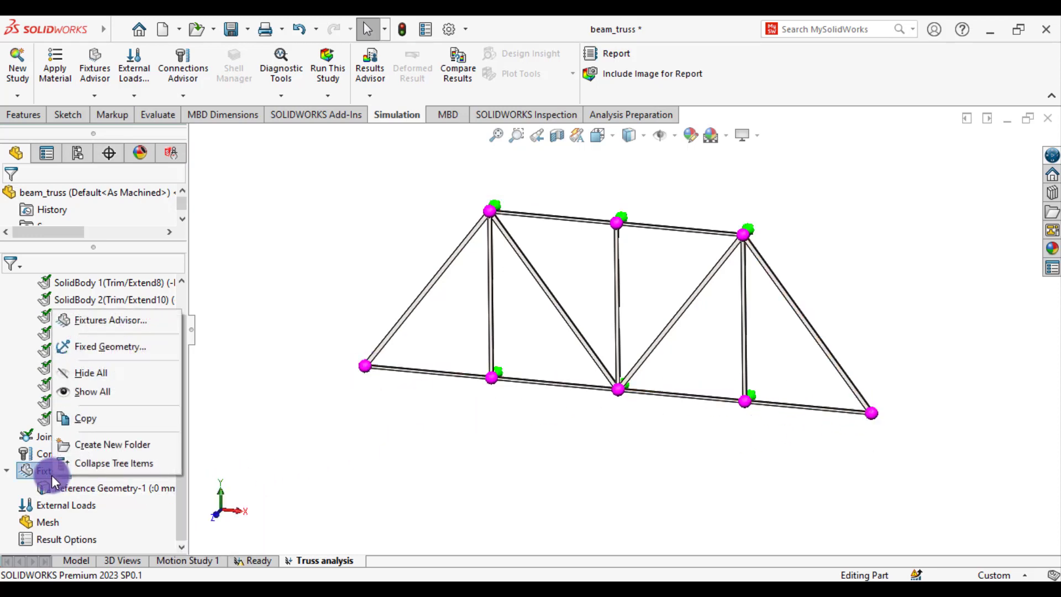
pyautogui.click(85, 340)
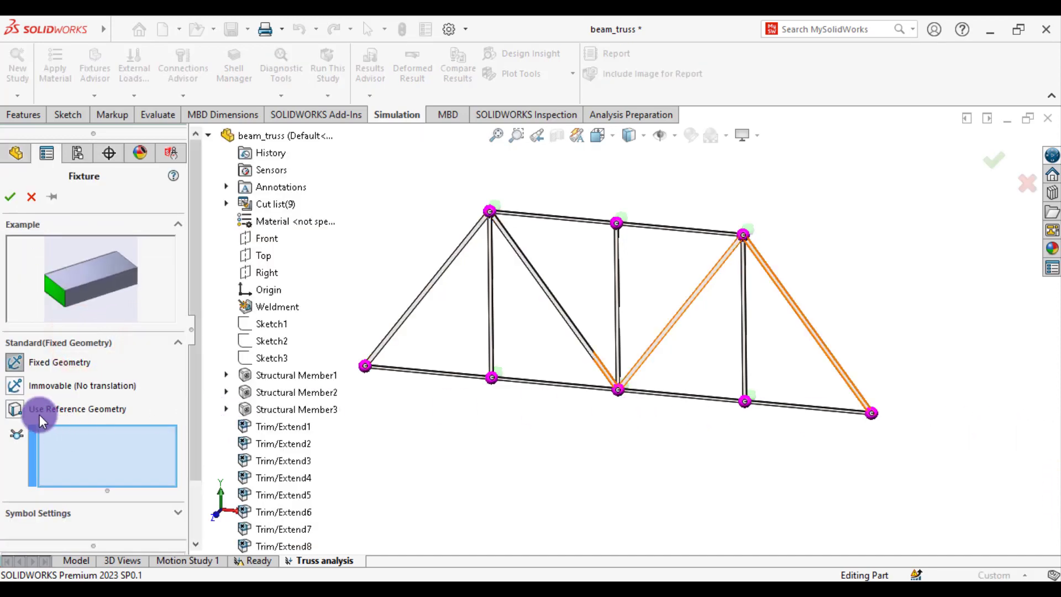
pyautogui.click(13, 386)
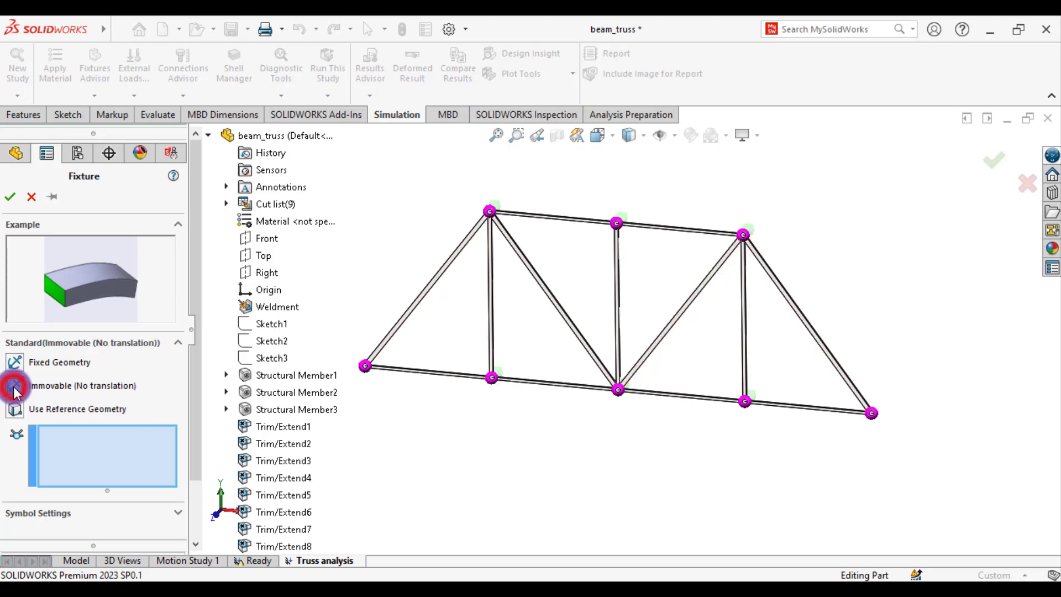
pyautogui.click(365, 366)
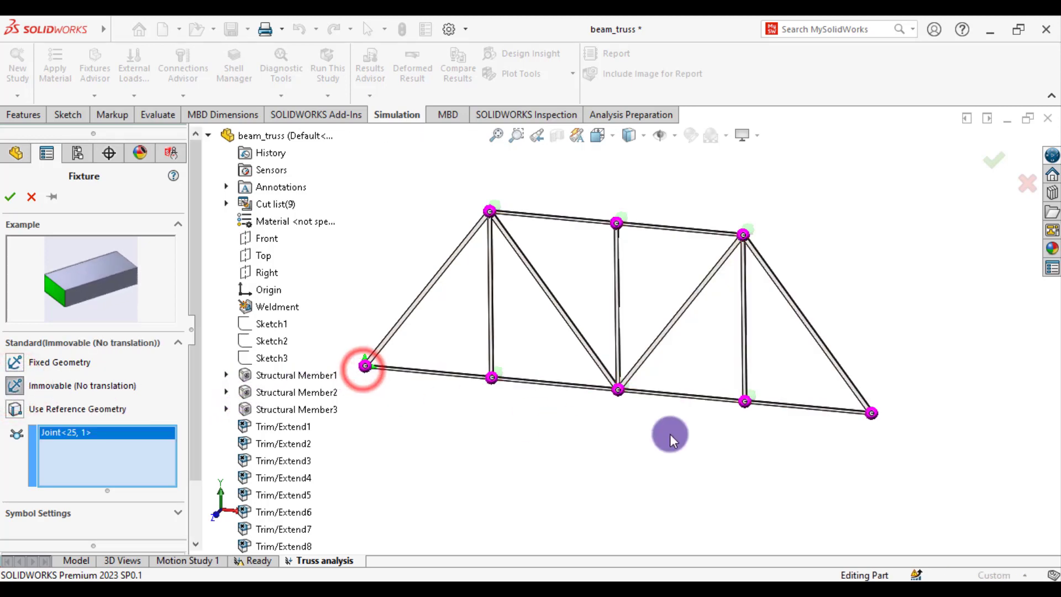
pyautogui.click(872, 413)
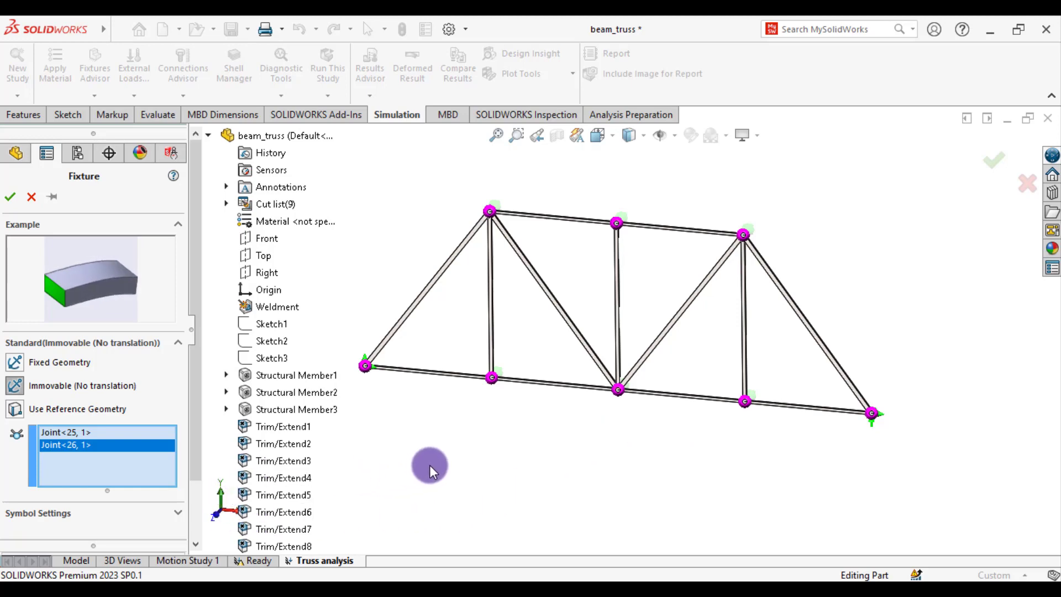
pyautogui.click(10, 196)
pyautogui.moveTo(348, 277); pyautogui.dragTo(520, 290, button='middle')
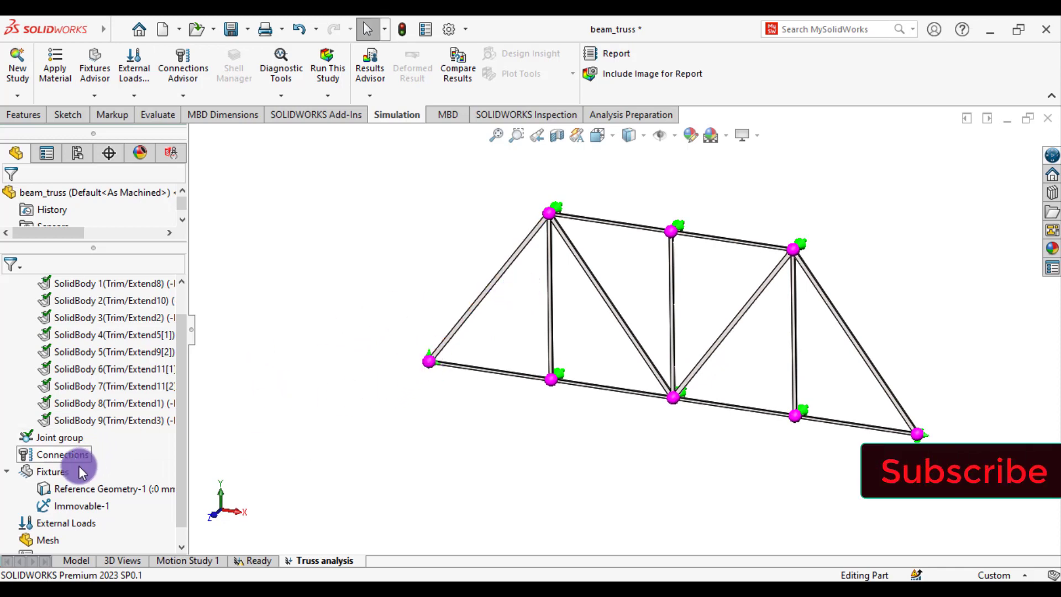
# Reopen Immovable-1 and change its symbol colour to dark red.
pyautogui.click(68, 506)
pyautogui.rightClick(68, 506)
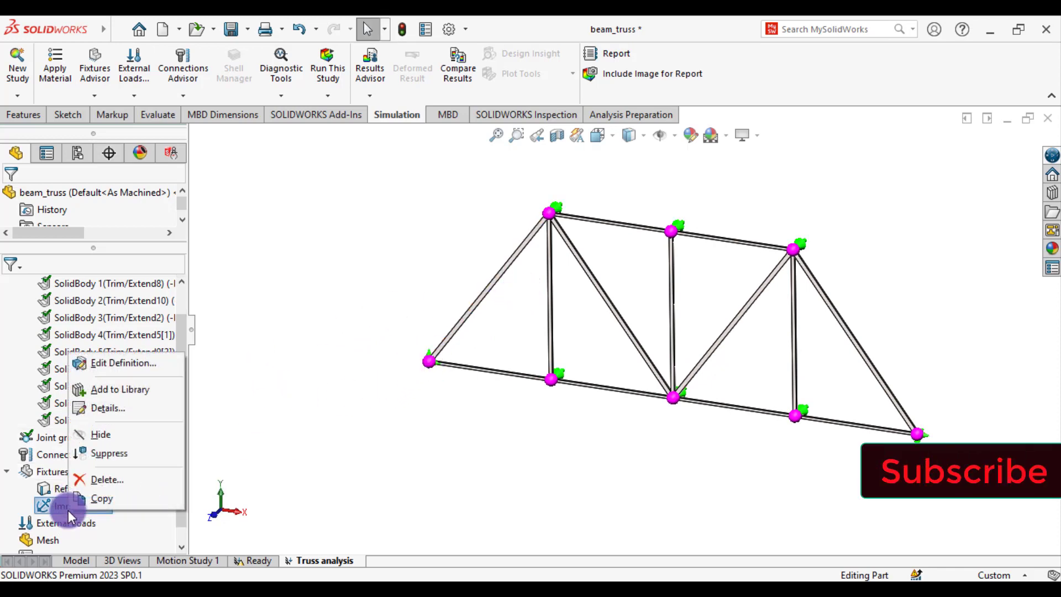
pyautogui.click(98, 364)
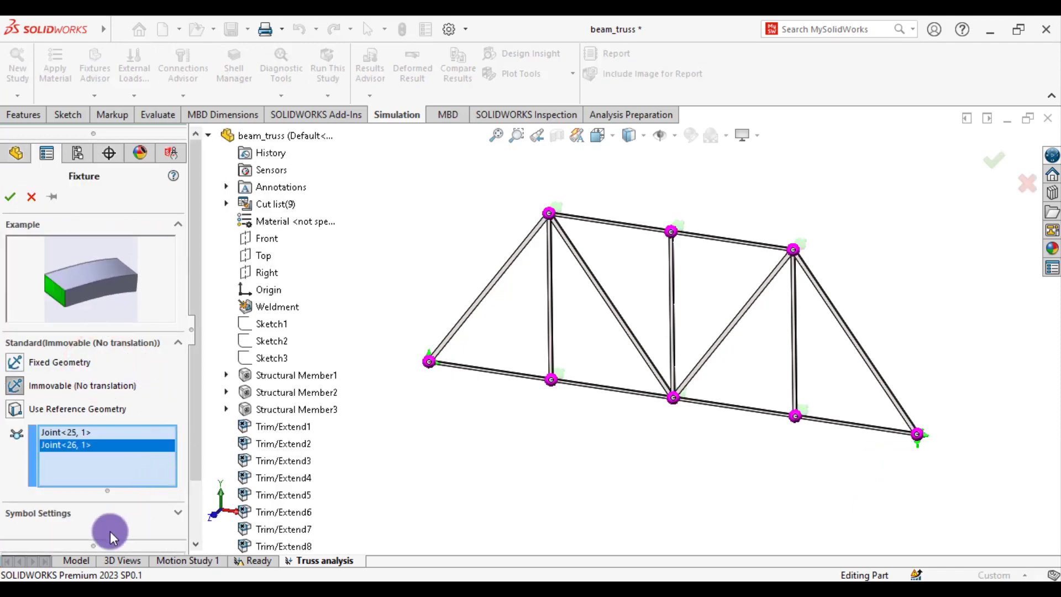
pyautogui.click(32, 516)
pyautogui.click(178, 519)
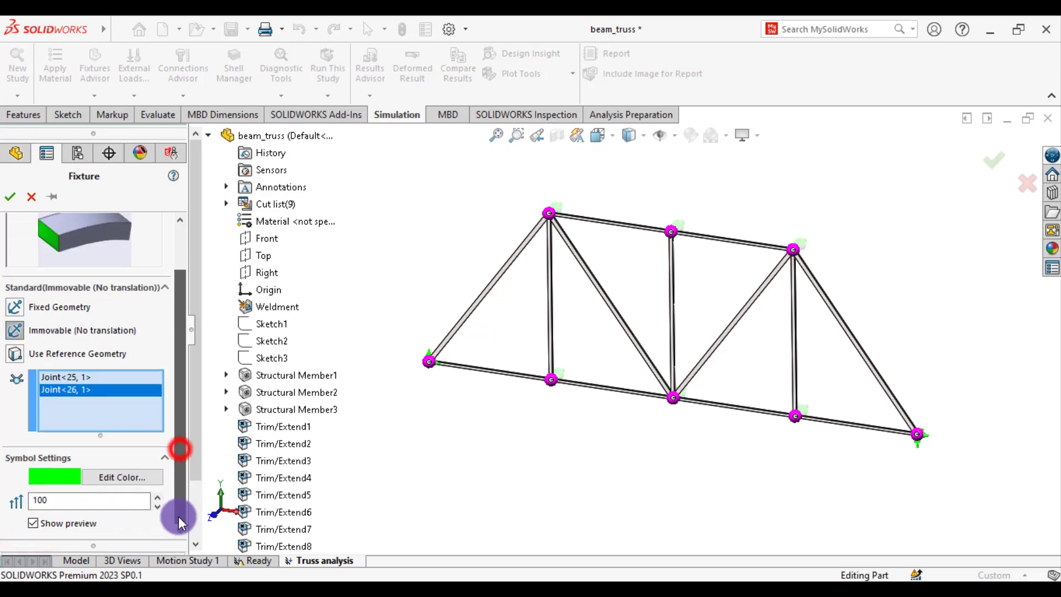
pyautogui.click(110, 478)
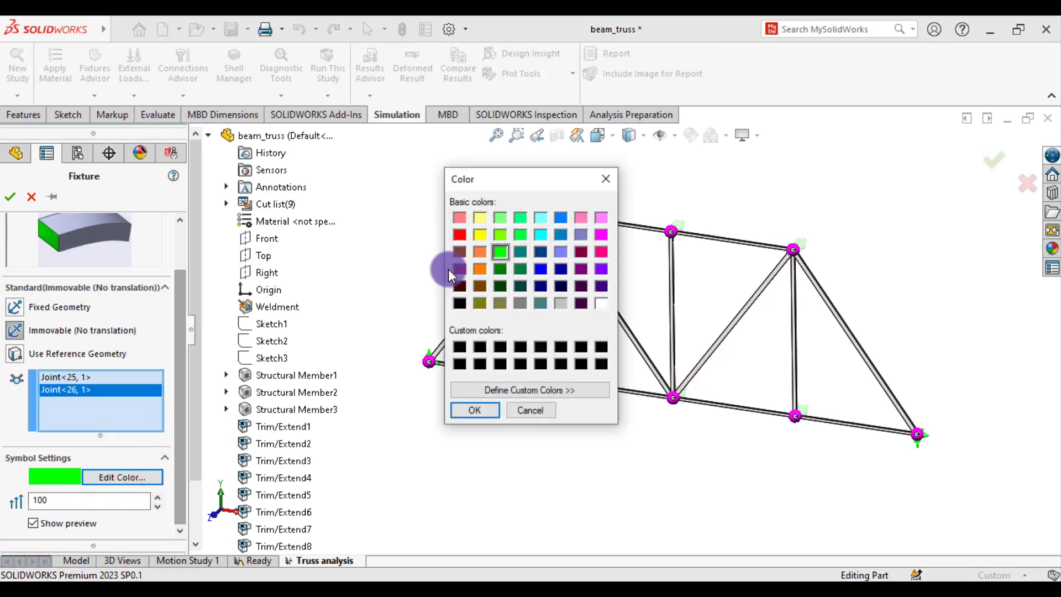
pyautogui.click(459, 269)
pyautogui.click(461, 410)
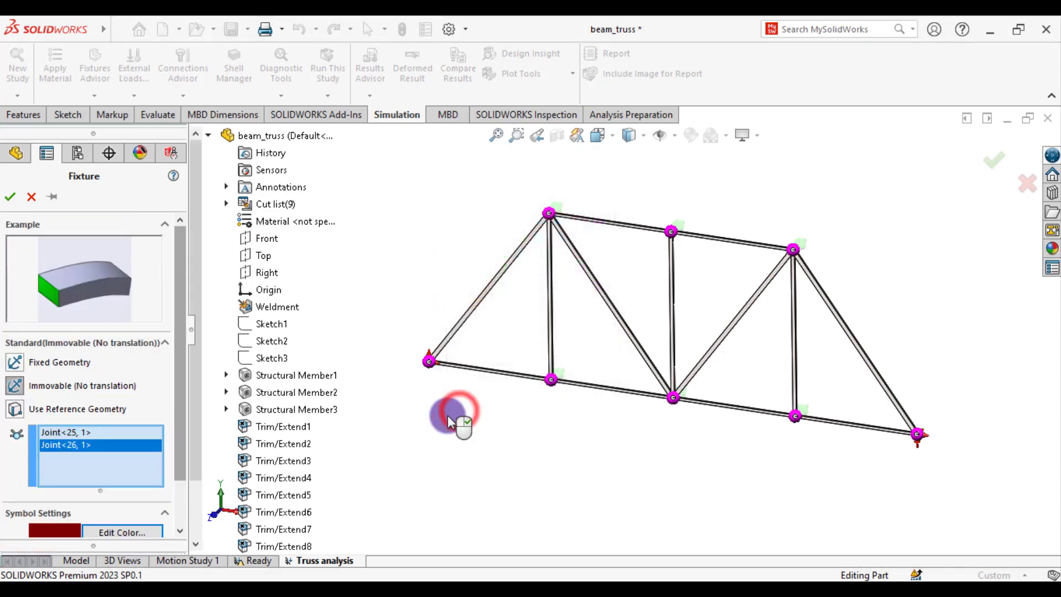
# Set the Immovable-1 symbol size to 200 and confirm the fixture.
pyautogui.moveTo(182, 446); pyautogui.dragTo(178, 486)
pyautogui.doubleClick(100, 501)
pyautogui.write('200')
pyautogui.click(10, 196)
pyautogui.scroll(-5, 908, 447)
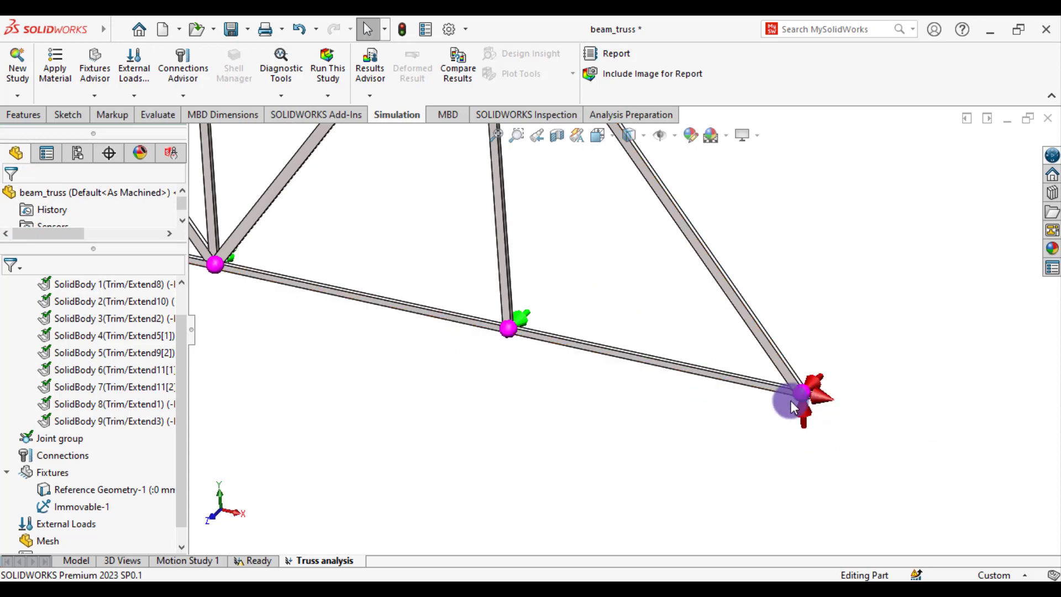
pyautogui.scroll(6, 737, 350)
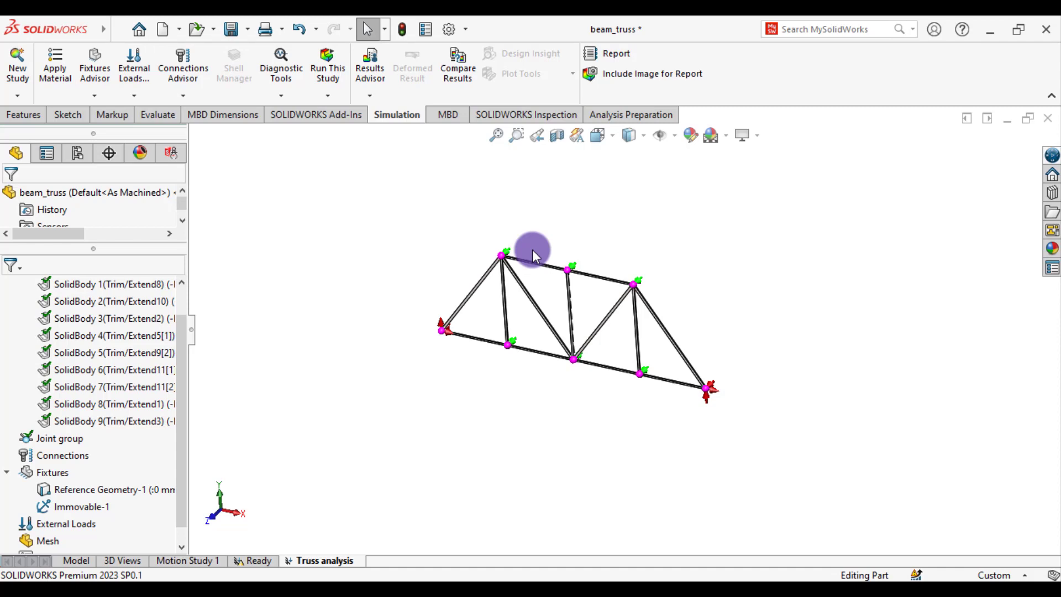
pyautogui.scroll(-3, 532, 250)
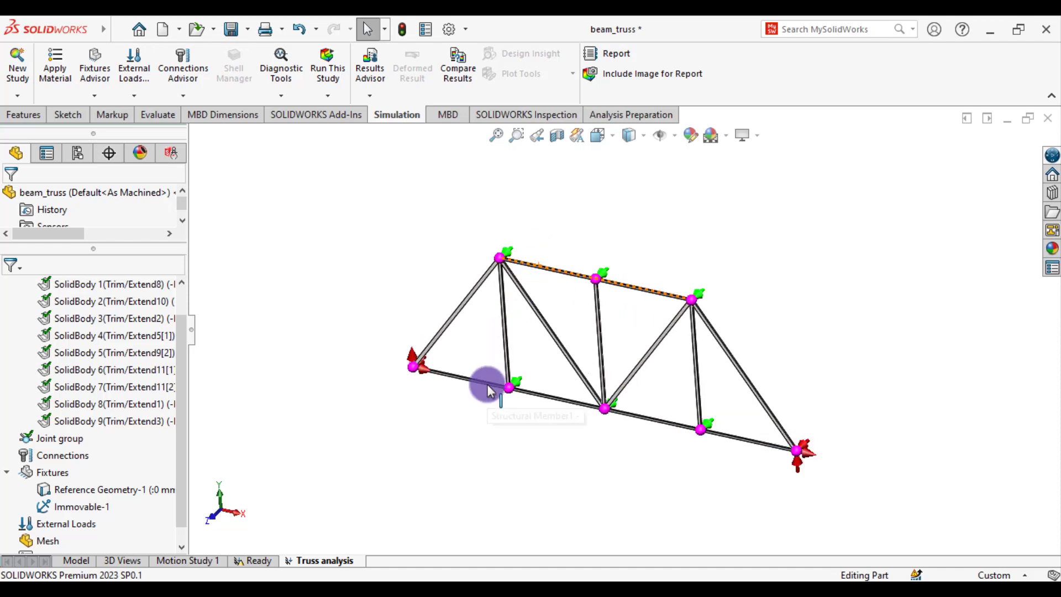
pyautogui.click(500, 389)
pyautogui.scroll(-2, 500, 388)
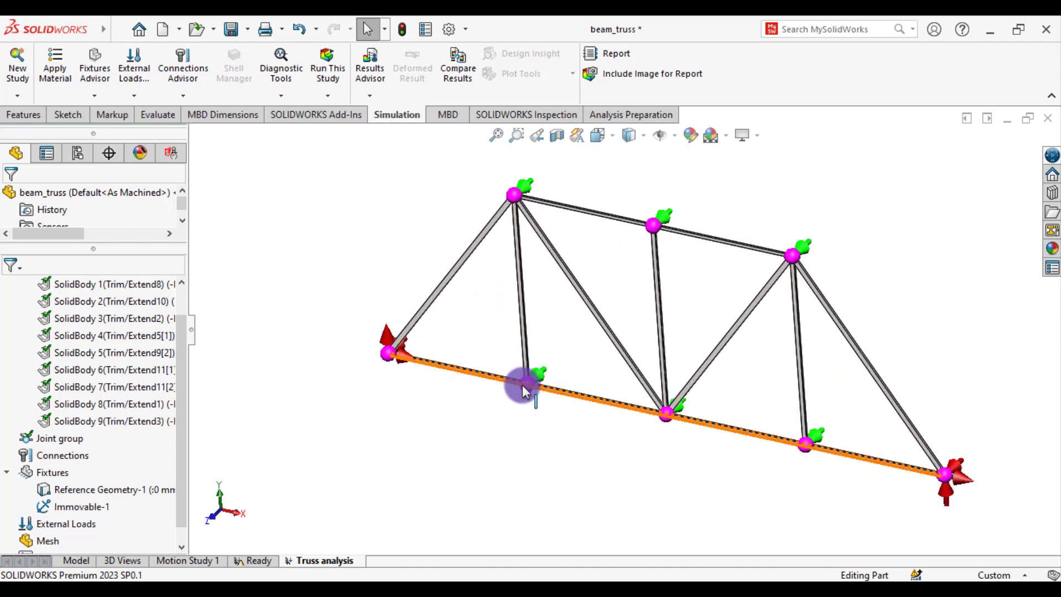
# Start a Force on bottom-chord joint Joint<28,1>, with the Front plane as direction reference.
pyautogui.click(115, 490)
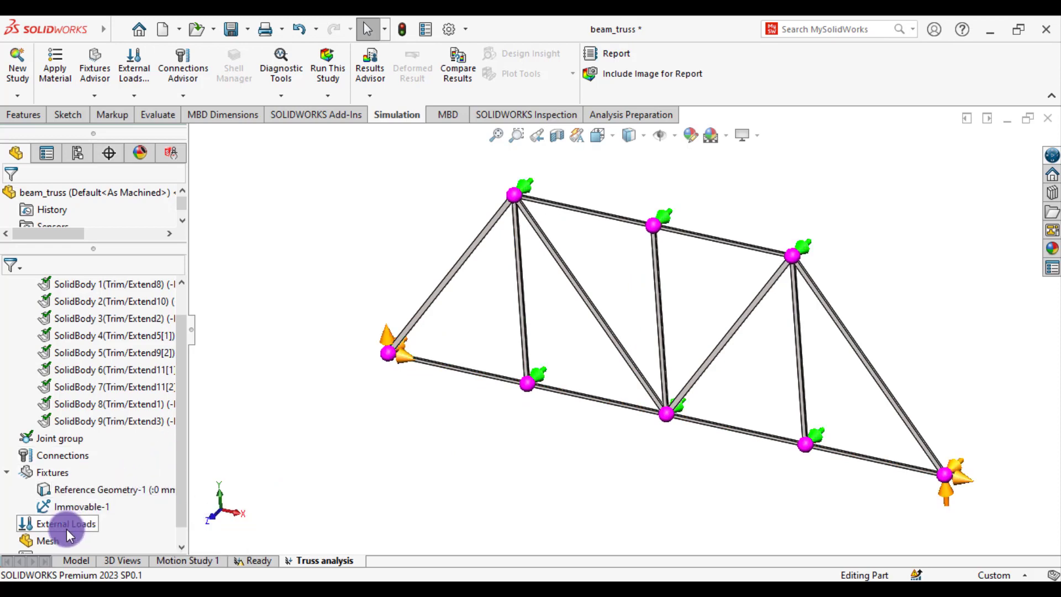
pyautogui.rightClick(61, 529)
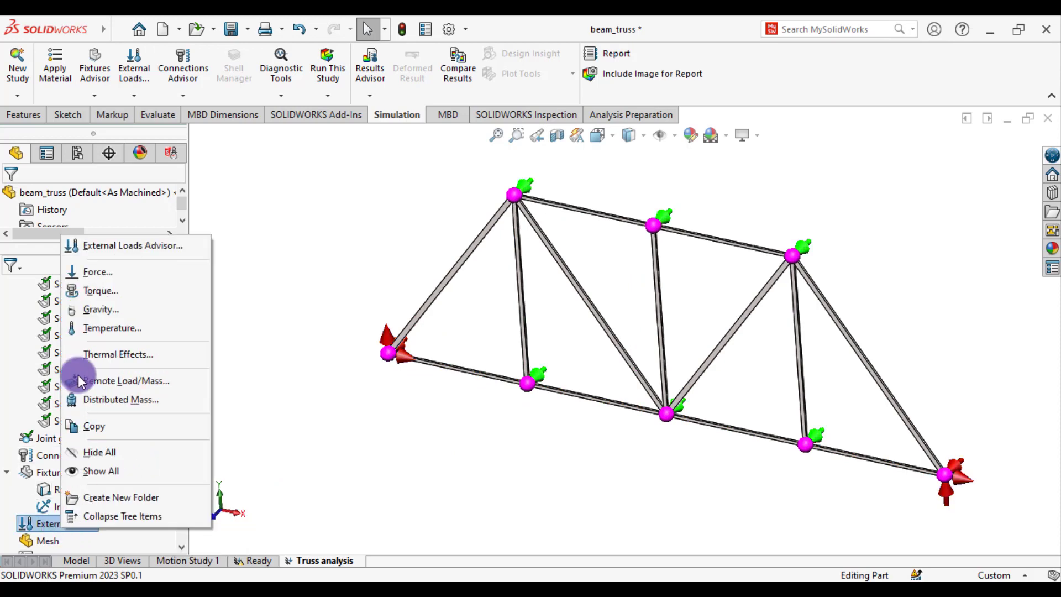
pyautogui.click(93, 274)
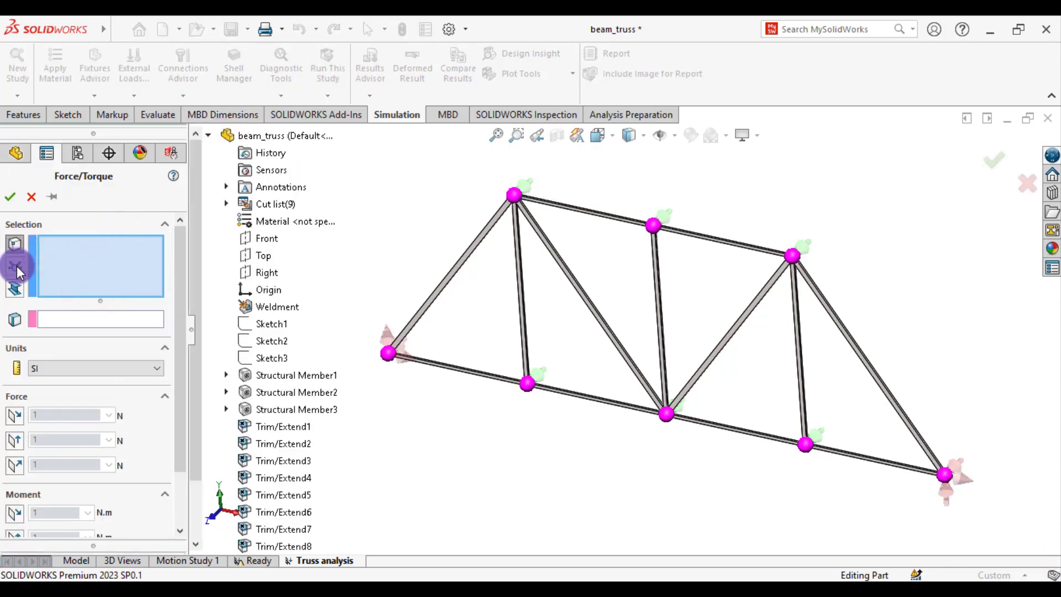
pyautogui.click(15, 266)
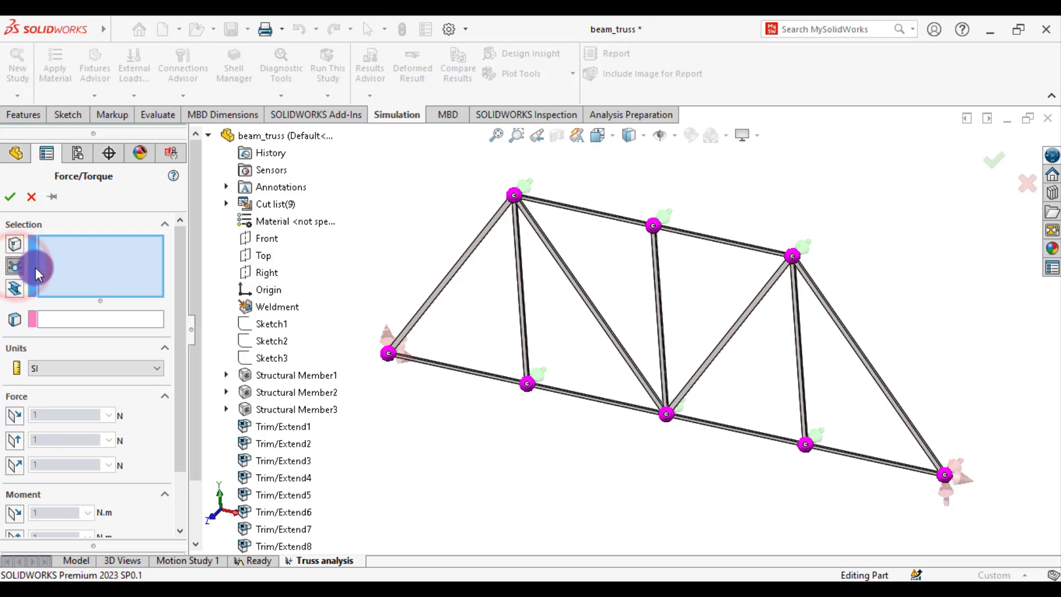
pyautogui.click(526, 387)
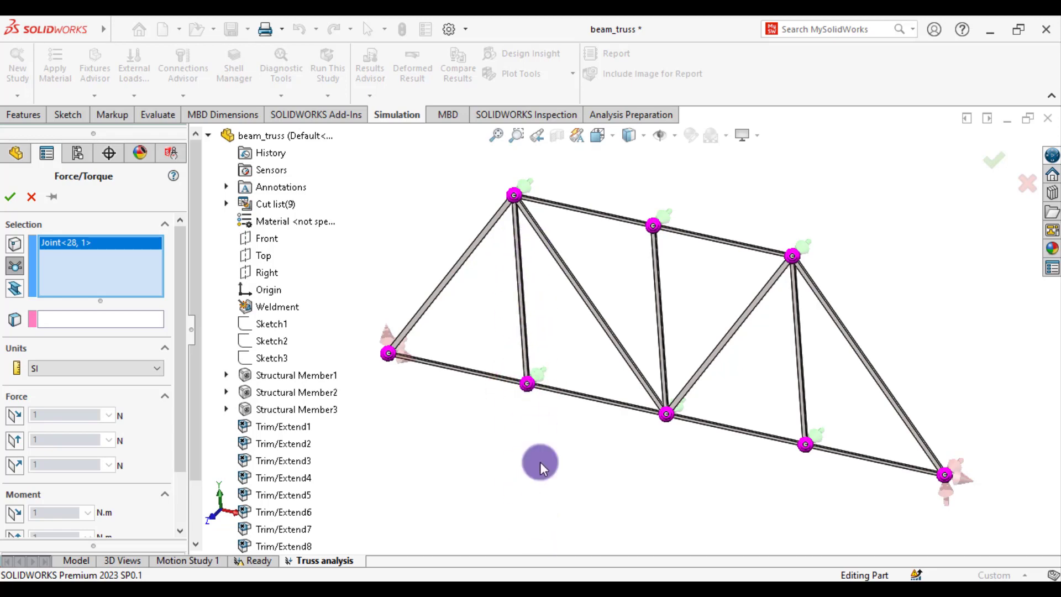
pyautogui.click(94, 361)
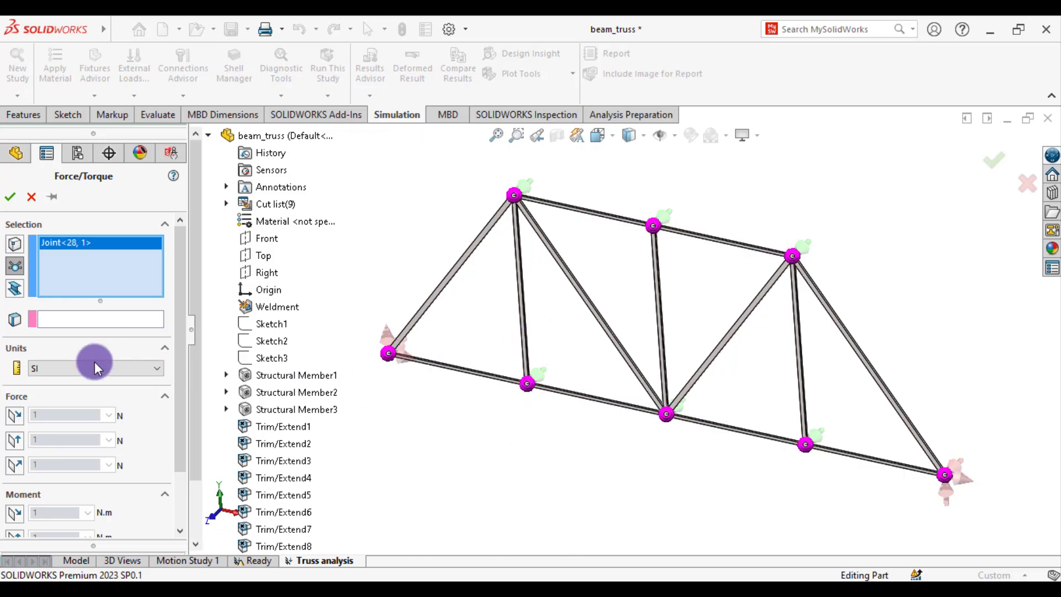
pyautogui.click(89, 319)
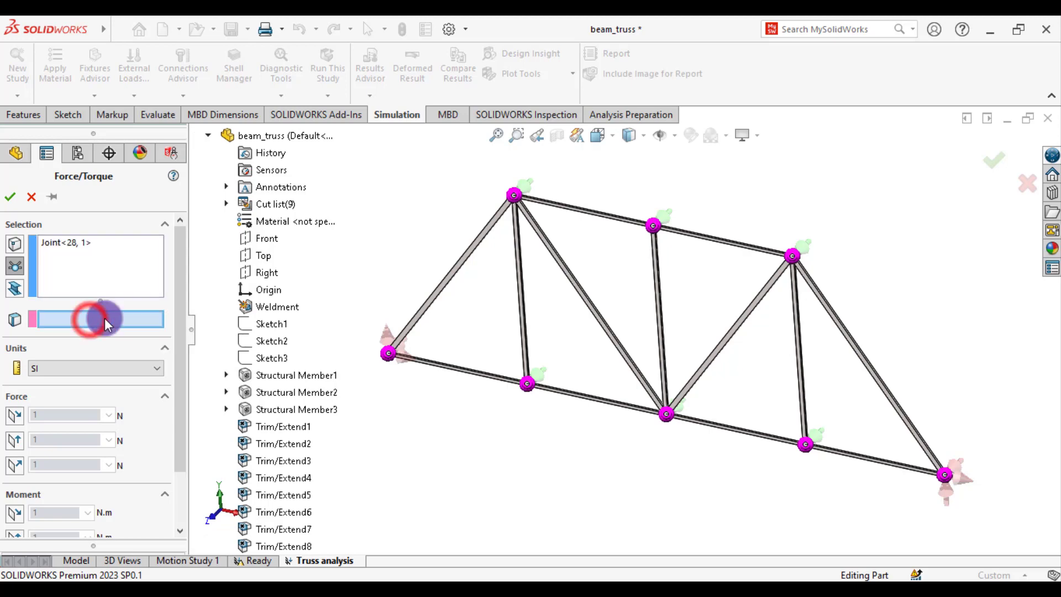
pyautogui.click(257, 237)
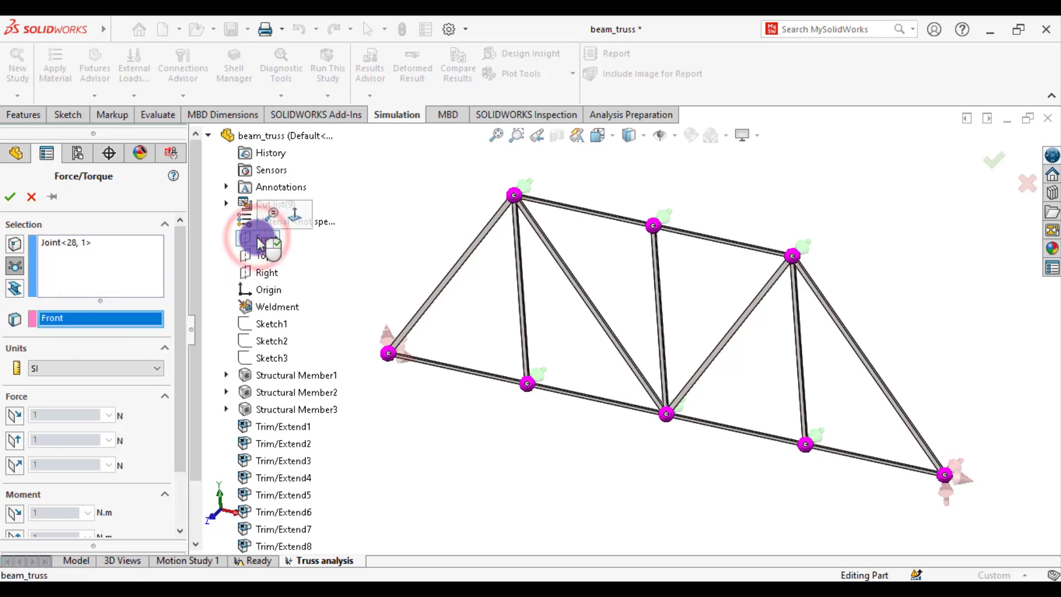
# Use English (IPS) units and apply the force along Plane Dir 2, reversed.
pyautogui.click(52, 367)
pyautogui.click(54, 391)
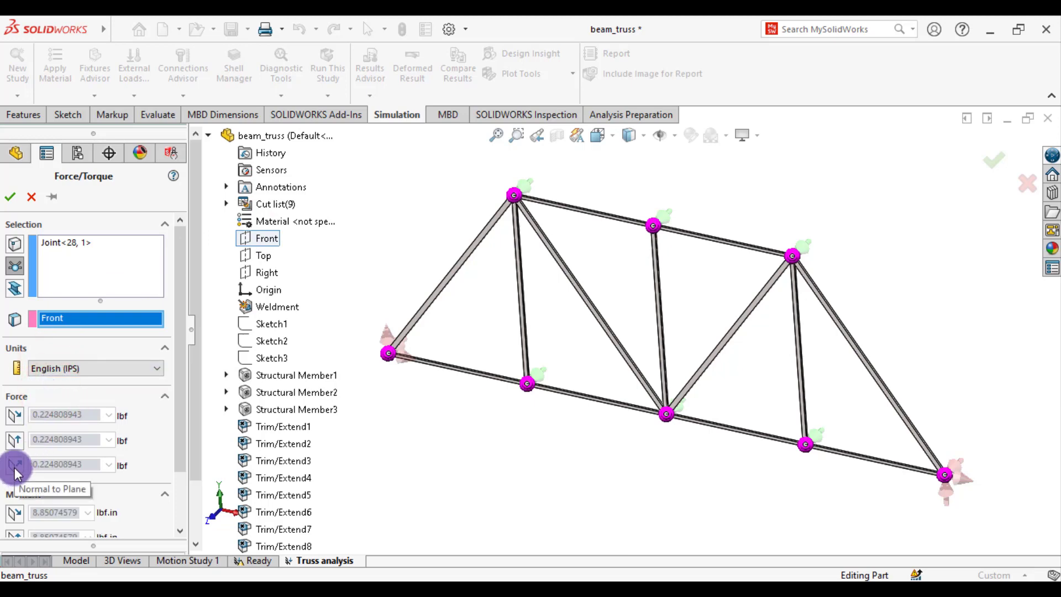
pyautogui.click(14, 416)
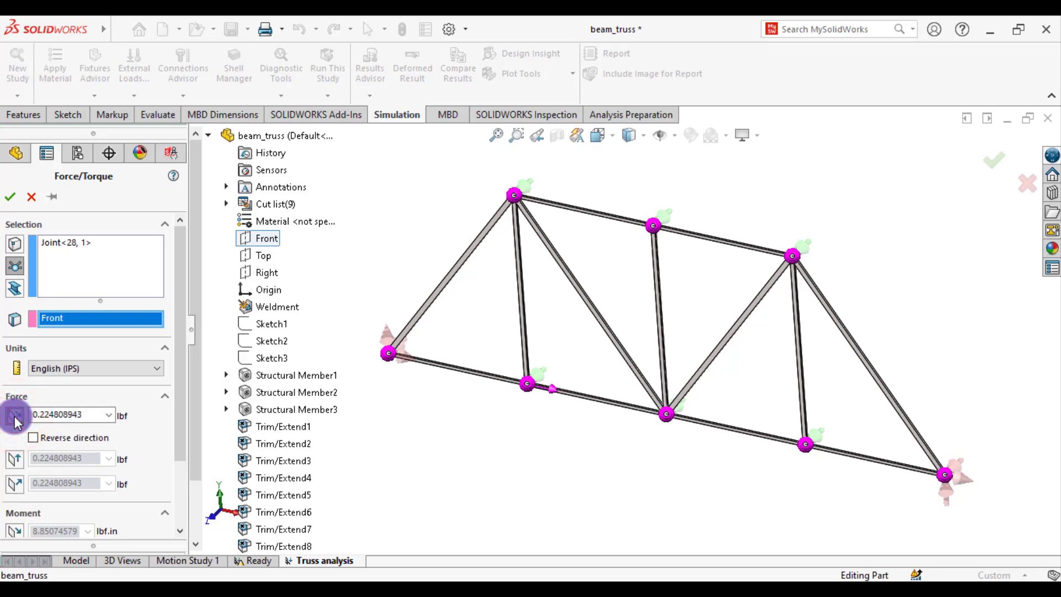
pyautogui.click(15, 418)
pyautogui.click(15, 441)
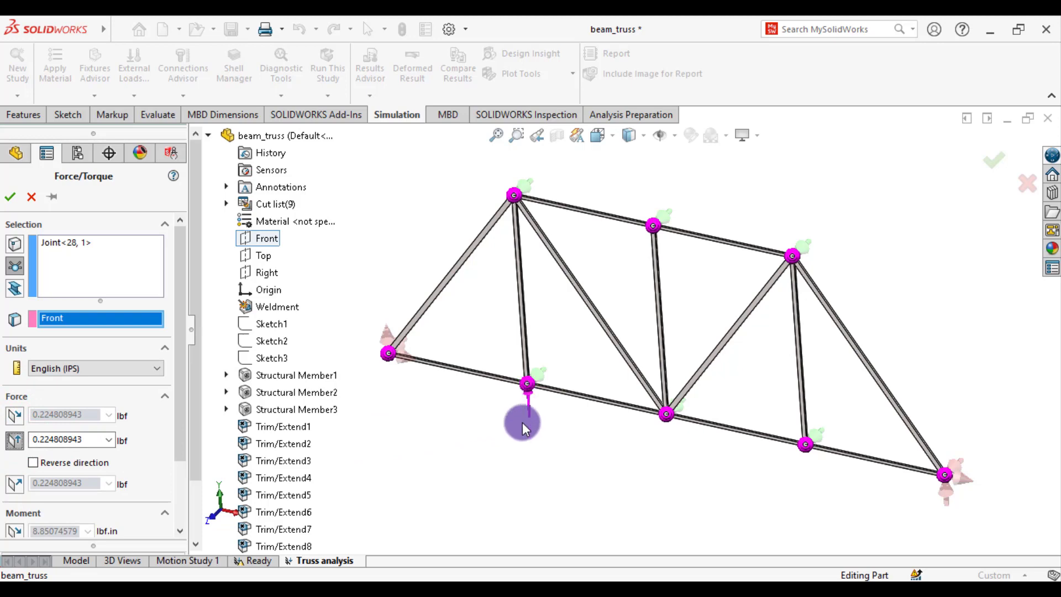
pyautogui.click(36, 465)
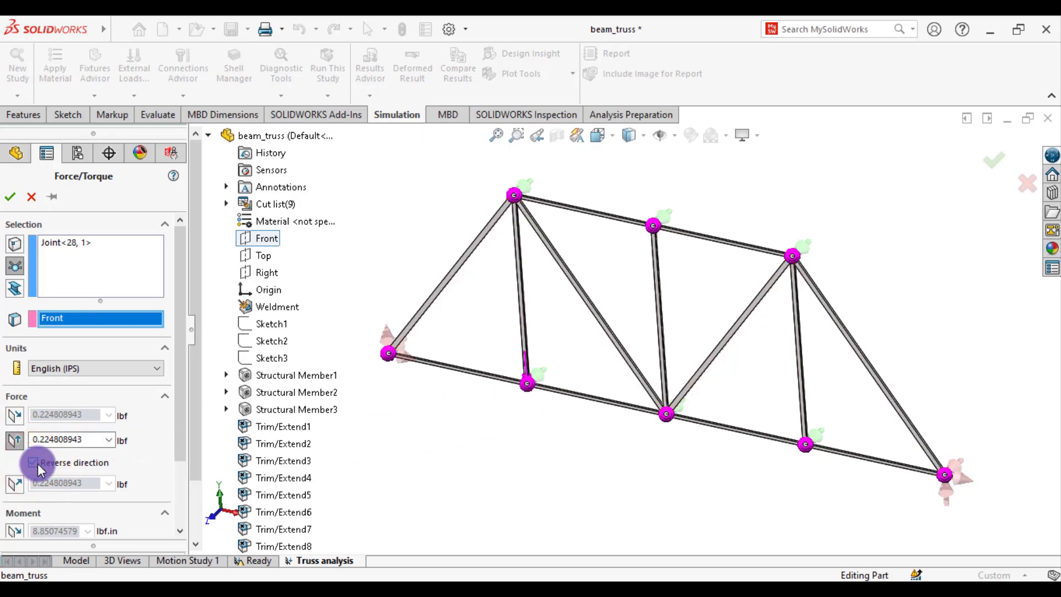
pyautogui.moveTo(179, 425); pyautogui.dragTo(176, 517)
# Set the force symbol colour to green.
pyautogui.click(41, 523)
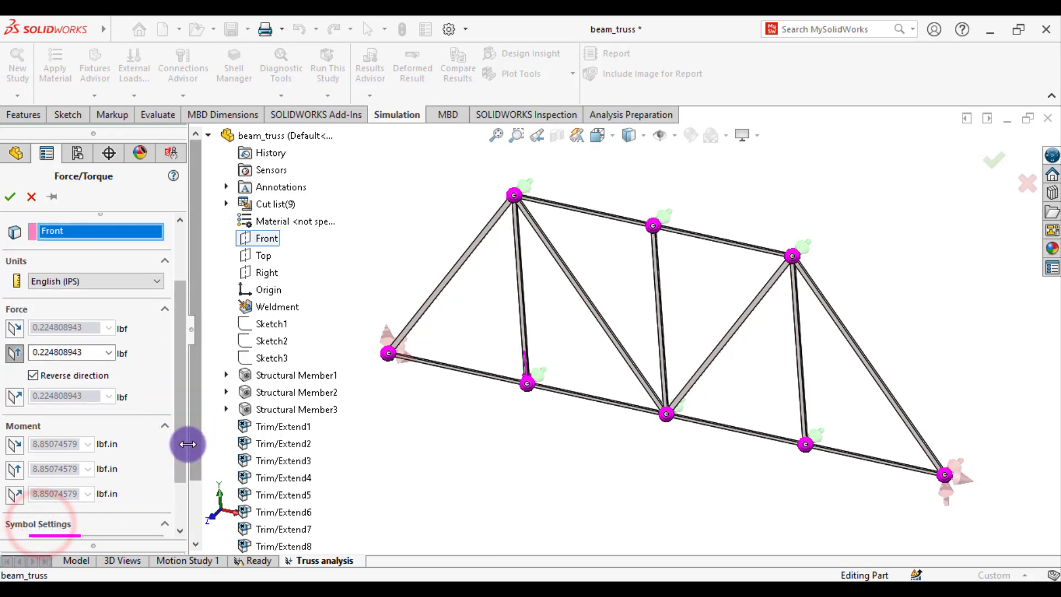
pyautogui.moveTo(185, 443); pyautogui.dragTo(187, 506)
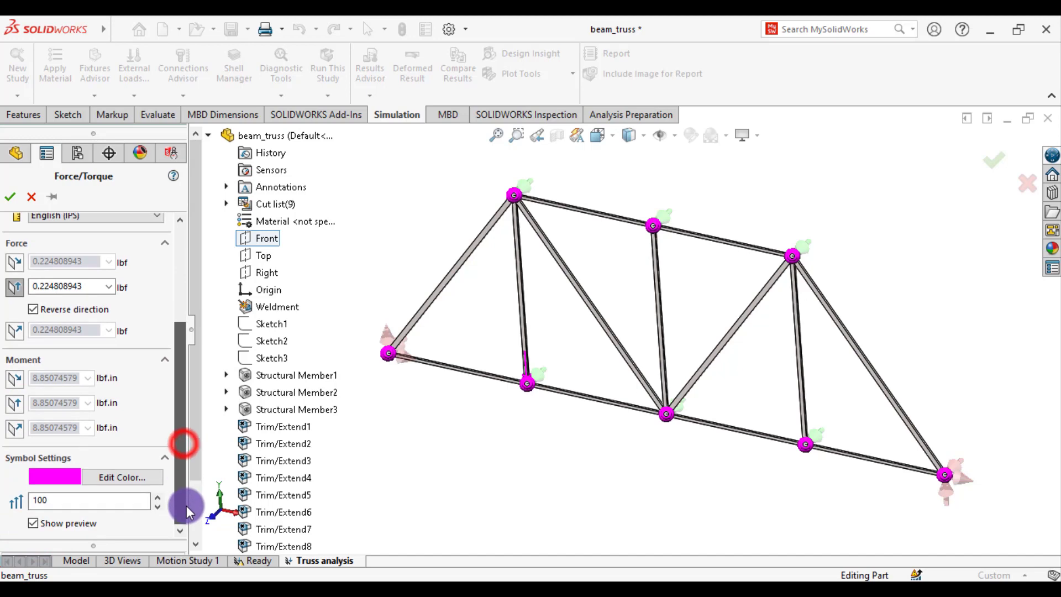
pyautogui.click(131, 475)
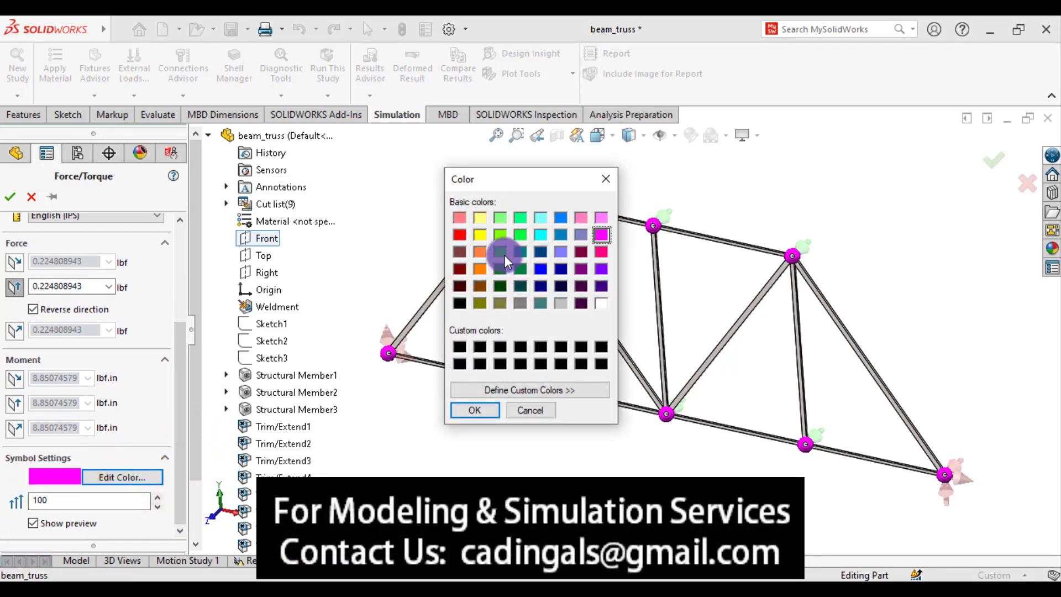
pyautogui.click(502, 252)
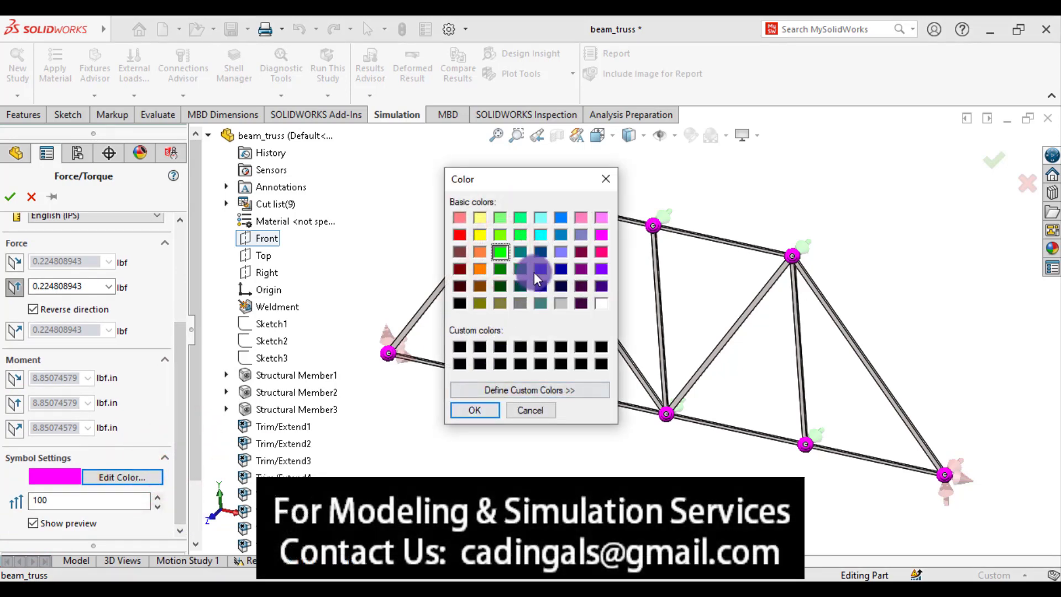
pyautogui.click(475, 409)
# Enter a 64000 lbf force in the vertical direction and confirm Force-1.
pyautogui.moveTo(181, 462); pyautogui.dragTo(181, 501)
pyautogui.click(95, 498)
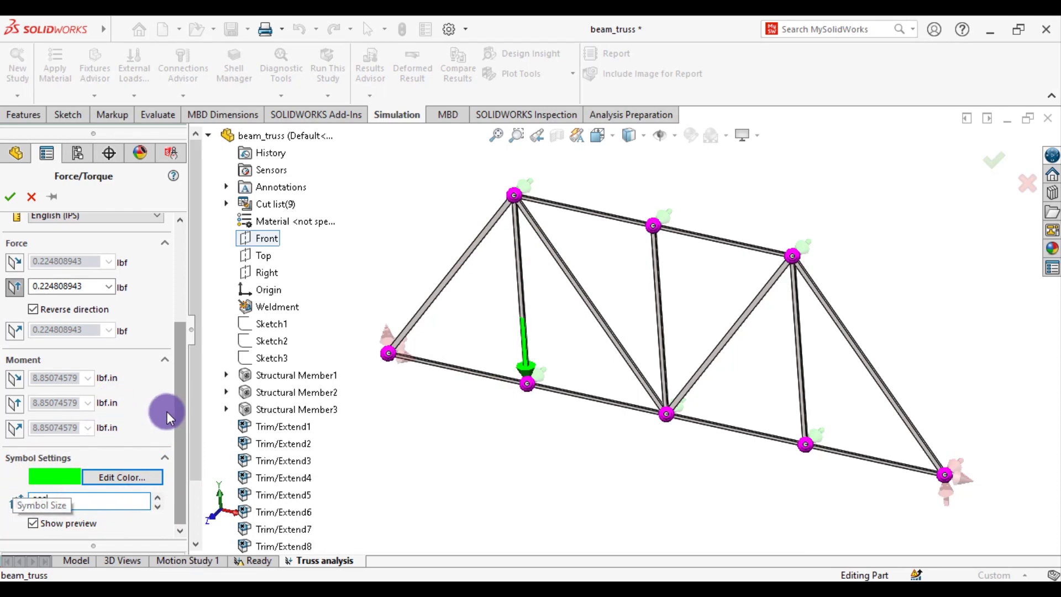
pyautogui.moveTo(183, 414); pyautogui.dragTo(177, 325)
pyautogui.doubleClick(81, 427)
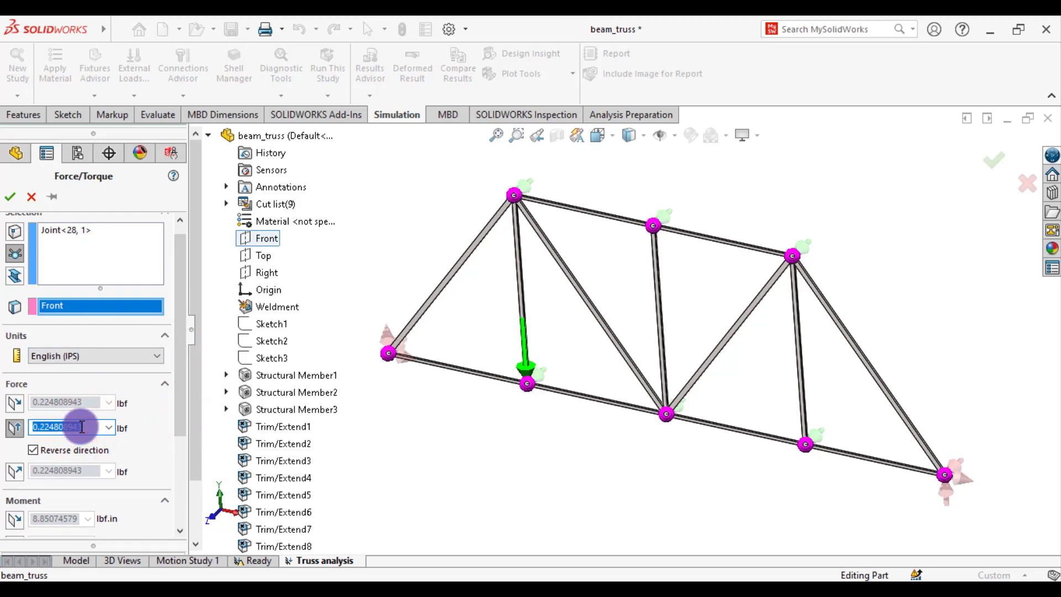
pyautogui.write('64000')
pyautogui.hotkey('ctrl', 'z')
pyautogui.doubleClick(74, 426)
pyautogui.write('64')
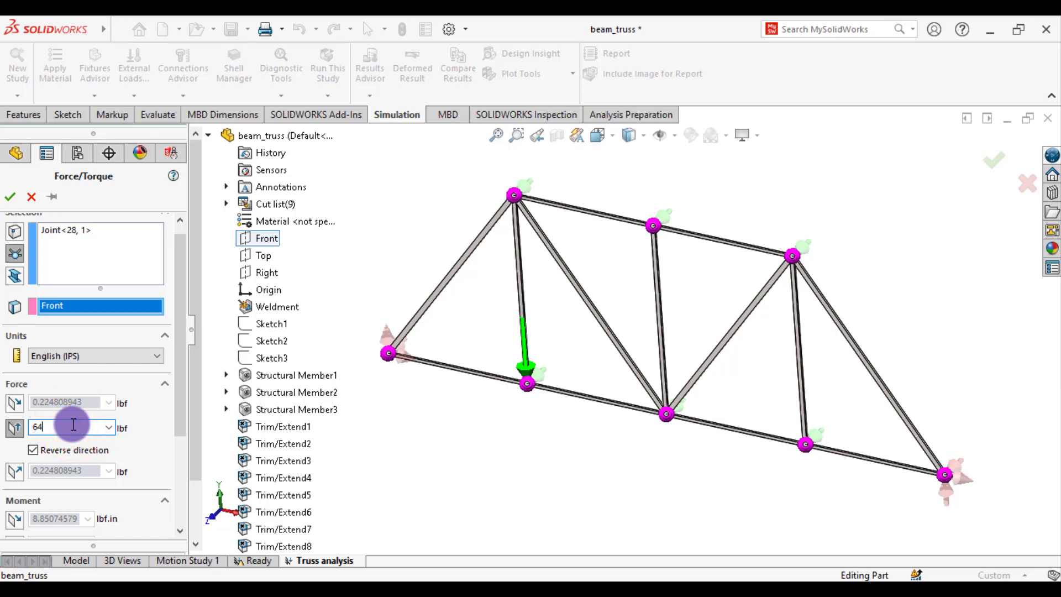
pyautogui.write('000')
pyautogui.click(11, 196)
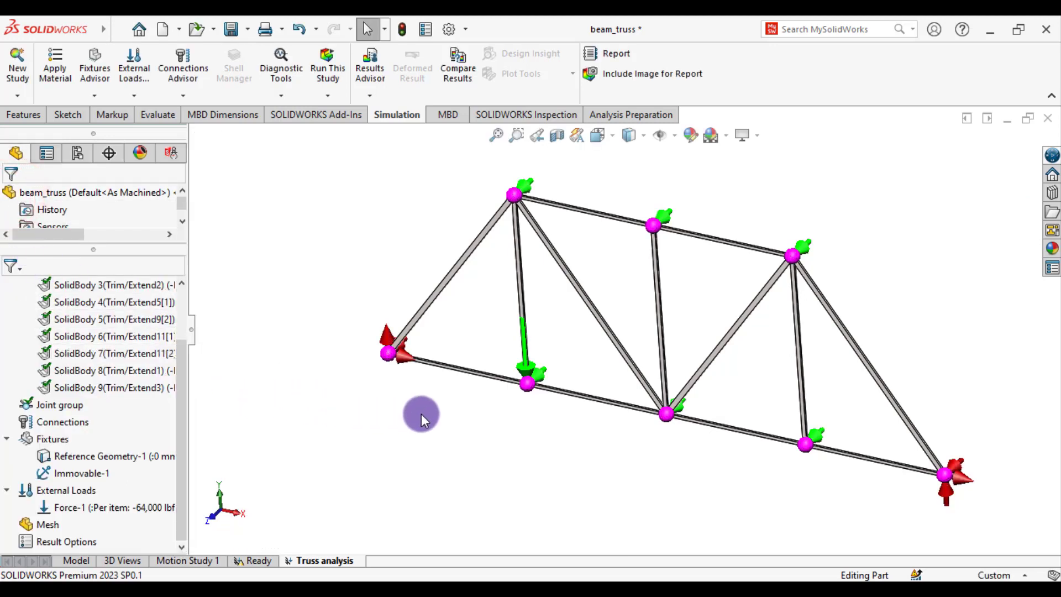
# Check the applied loads, then create the truss mesh, producing the Quality1 mesh plot.
pyautogui.moveTo(454, 431)
pyautogui.mouseDown(button='middle')
pyautogui.moveTo(471, 384)
pyautogui.moveTo(486, 420)
pyautogui.moveTo(455, 429)
pyautogui.mouseUp(button='middle')
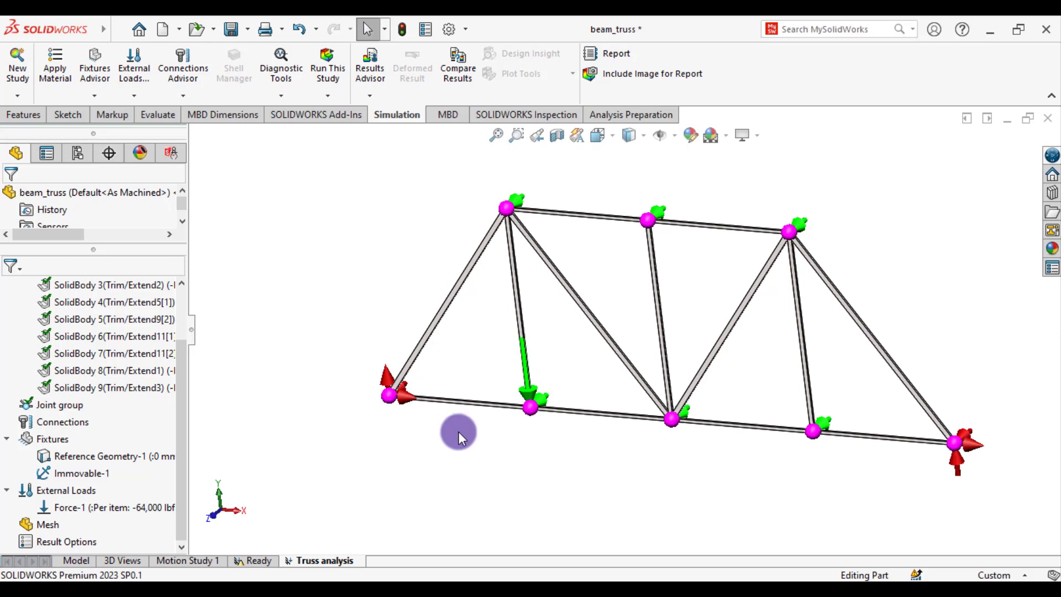
pyautogui.scroll(2, 459, 433)
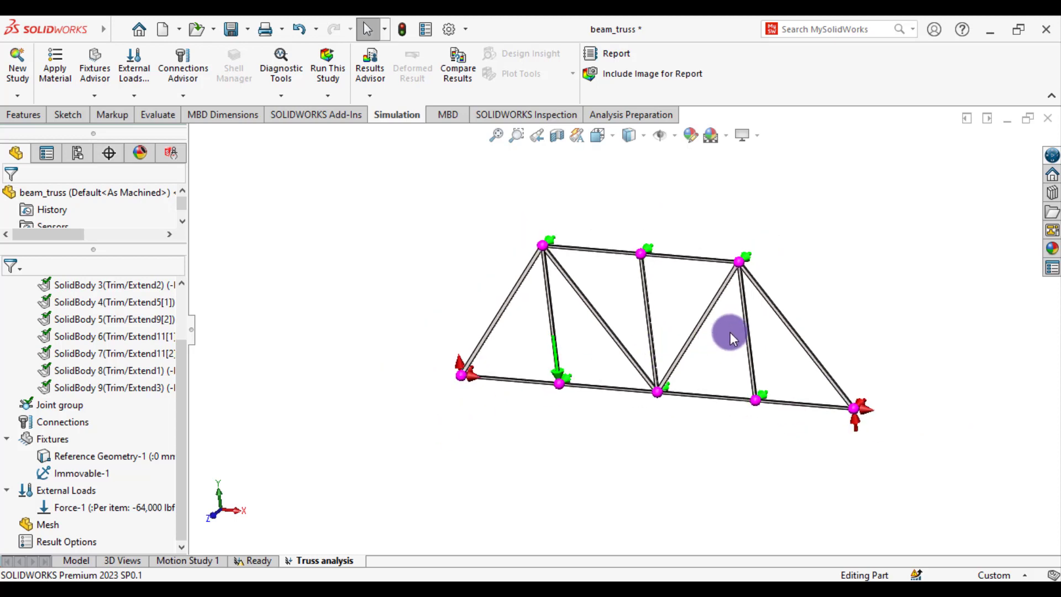
pyautogui.scroll(-3, 636, 386)
pyautogui.scroll(3, 600, 407)
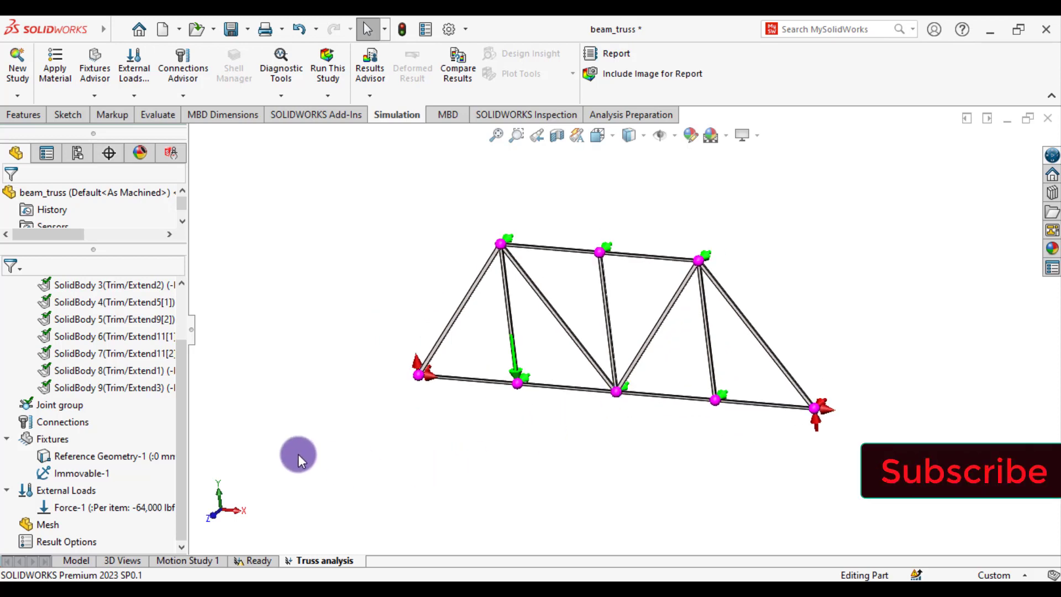
pyautogui.rightClick(26, 524)
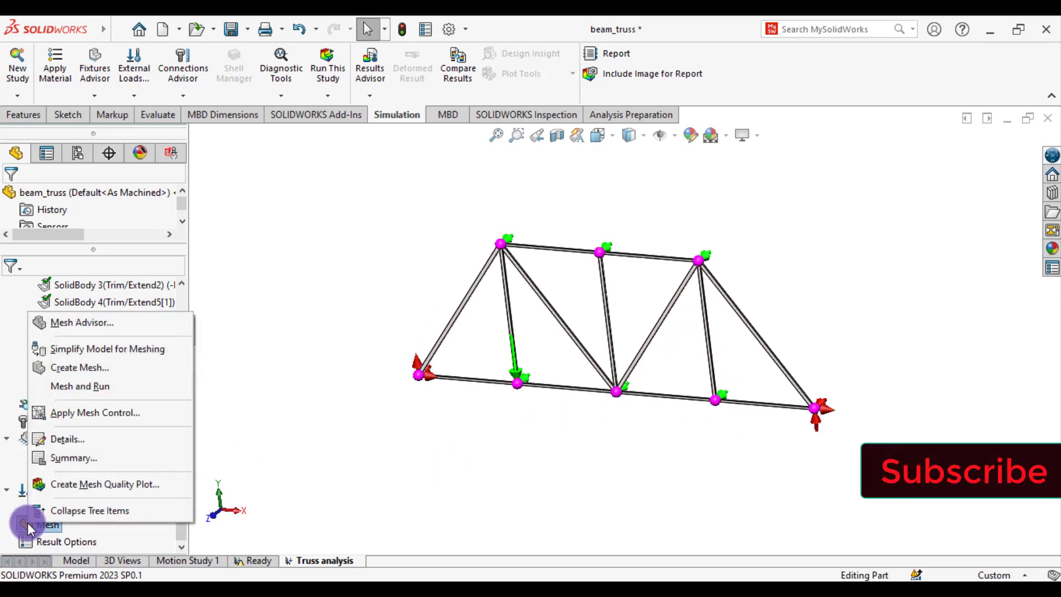
pyautogui.click(76, 367)
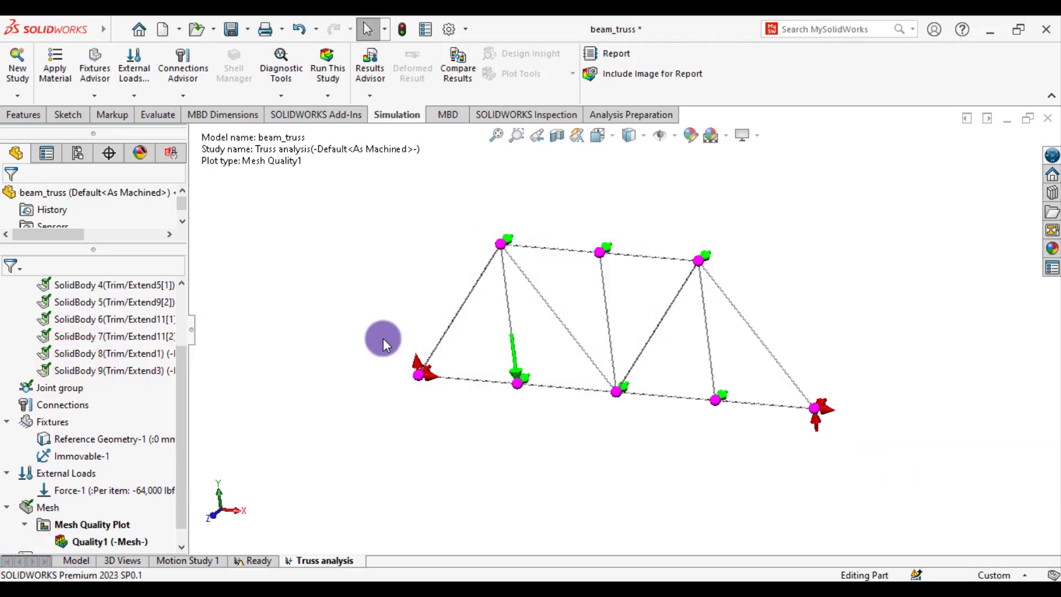
pyautogui.scroll(-4, 481, 310)
pyautogui.scroll(-3, 482, 312)
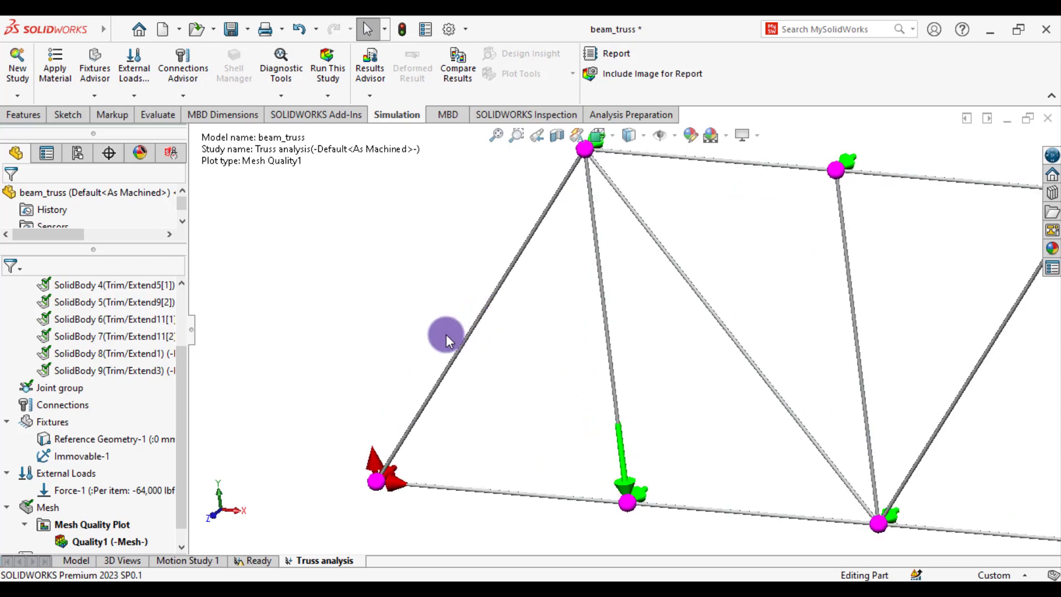
pyautogui.scroll(7, 414, 334)
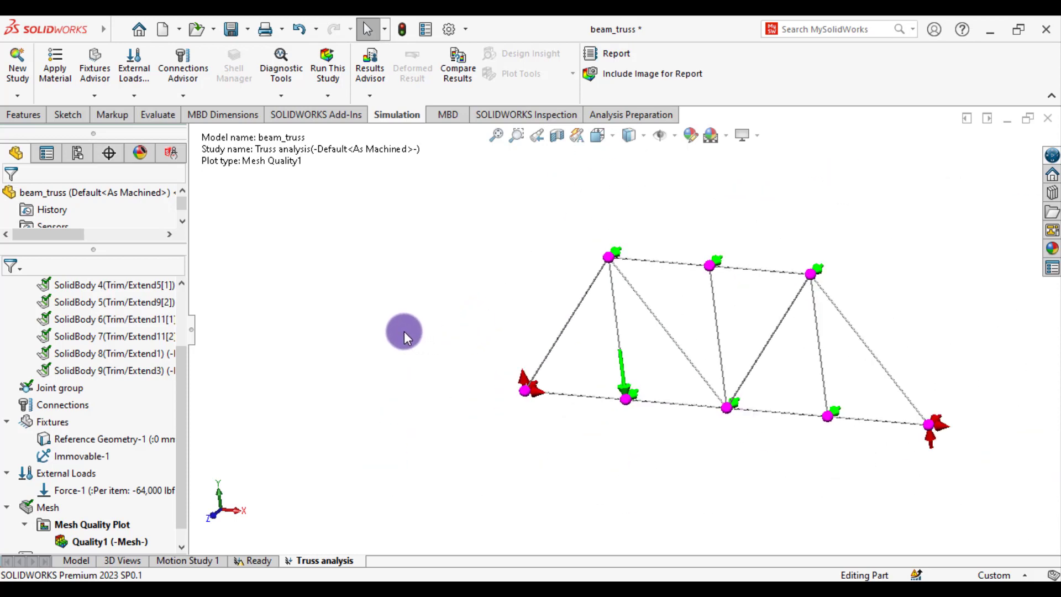
# Run the truss study, view the results from the Front, and select Structural Member2.
pyautogui.click(326, 67)
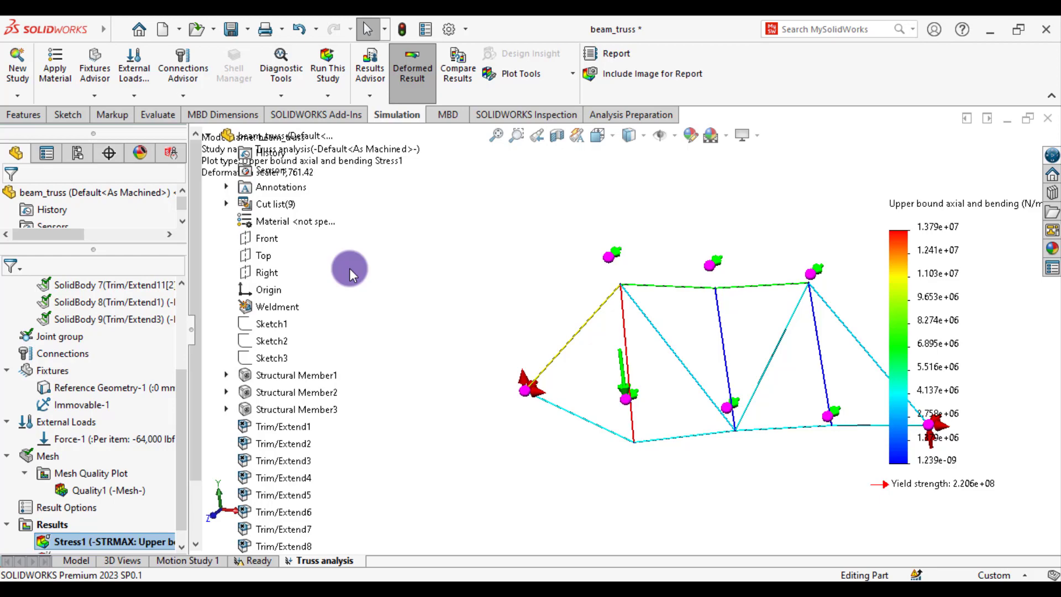
pyautogui.press('z')
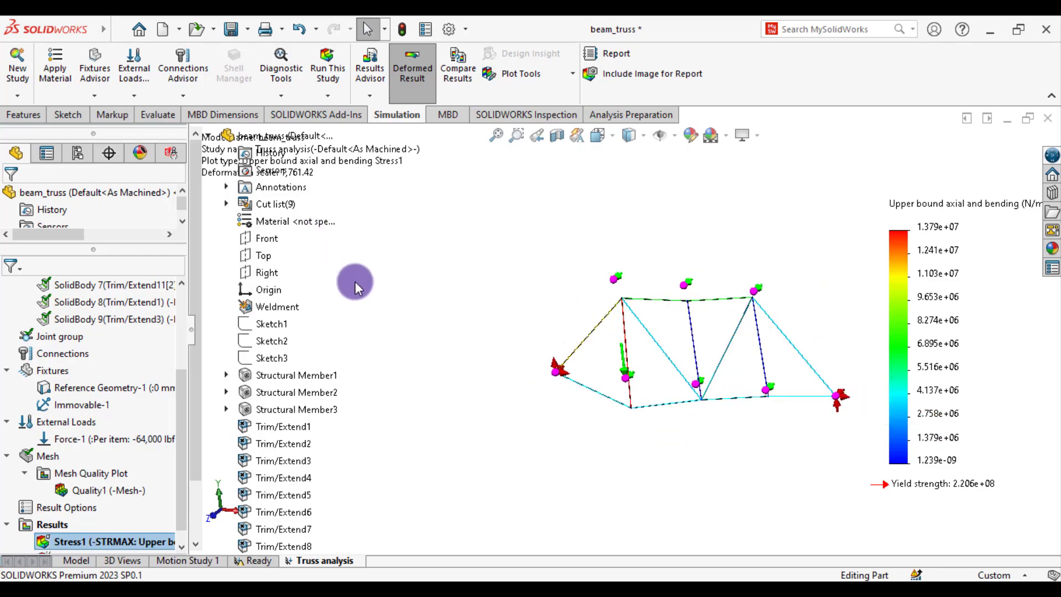
pyautogui.click(599, 137)
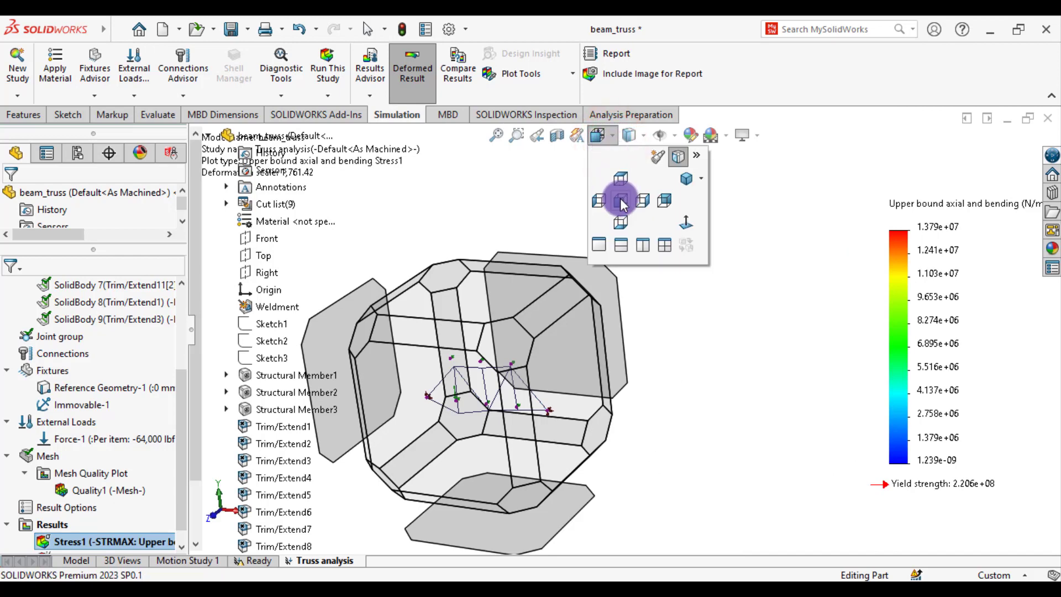
pyautogui.click(620, 201)
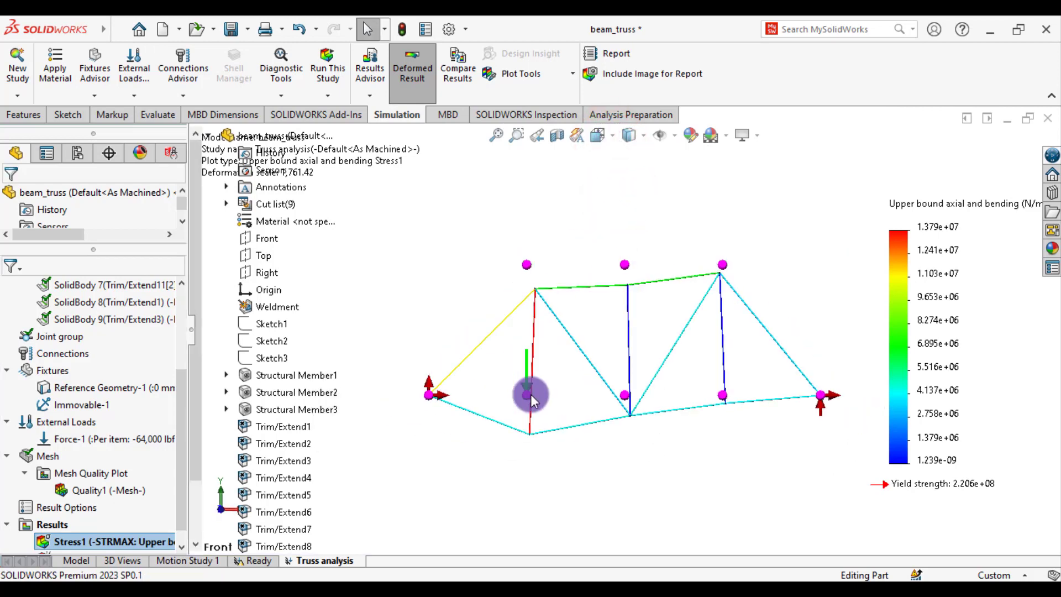
pyautogui.click(532, 395)
pyautogui.moveTo(181, 419); pyautogui.dragTo(180, 443)
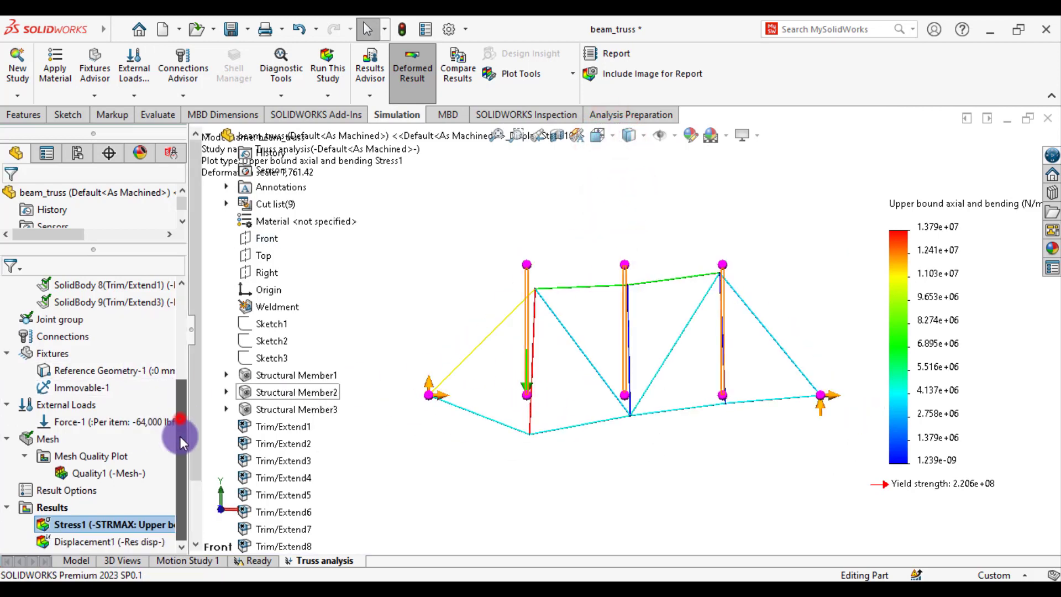
# Show Displacement1 at true scale with a floating-format legend from 0.000 to 1.666 mm.
pyautogui.doubleClick(77, 541)
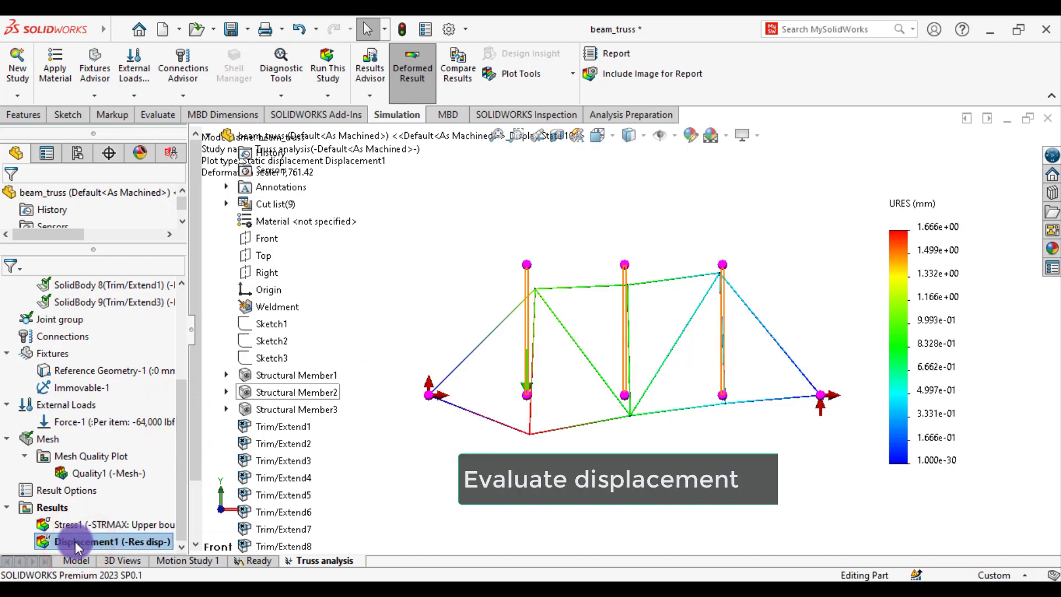
pyautogui.rightClick(75, 542)
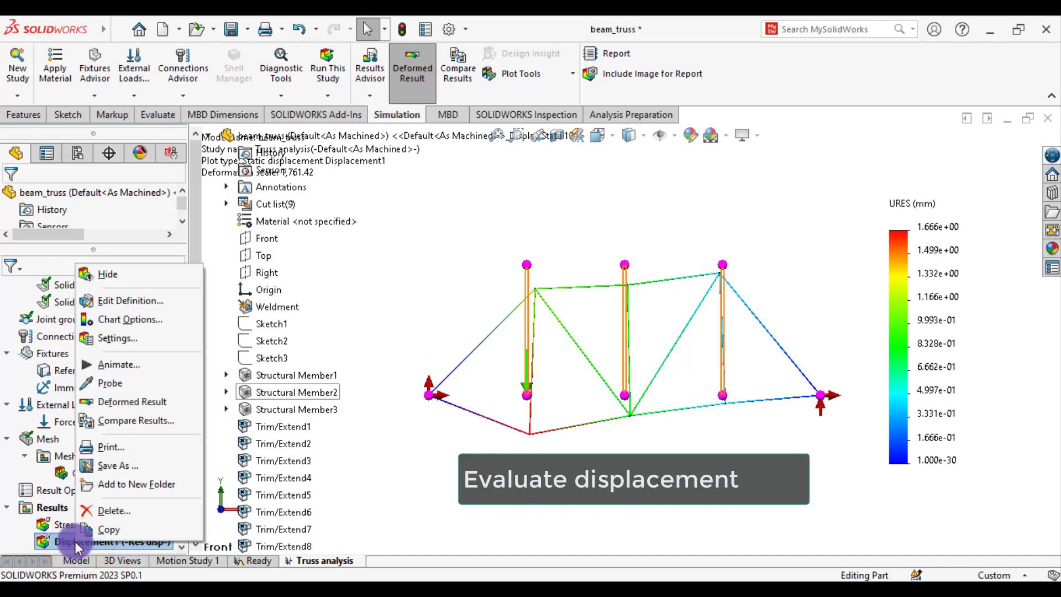
pyautogui.click(116, 301)
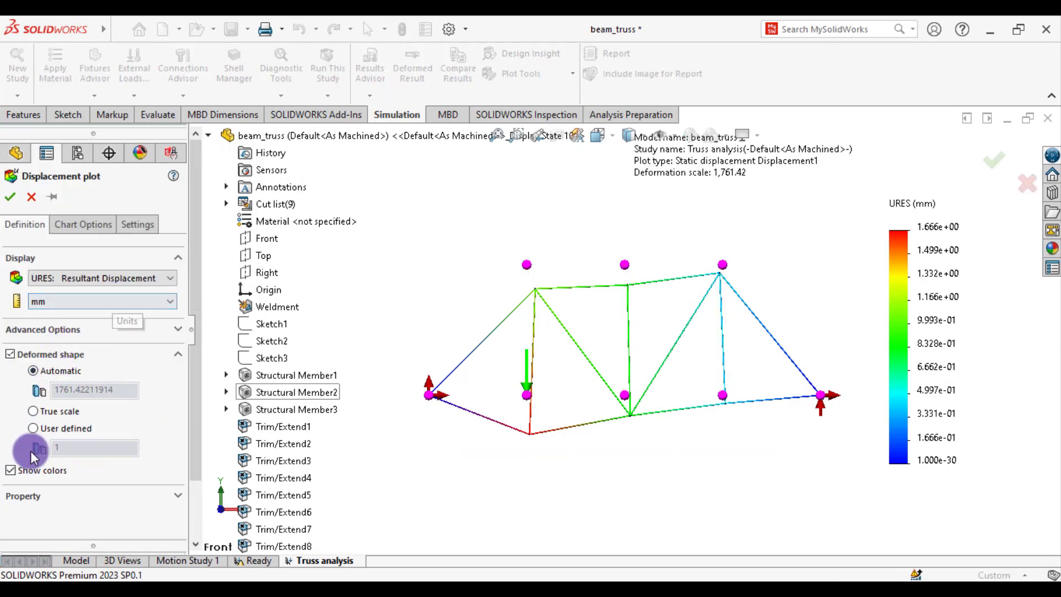
pyautogui.click(33, 413)
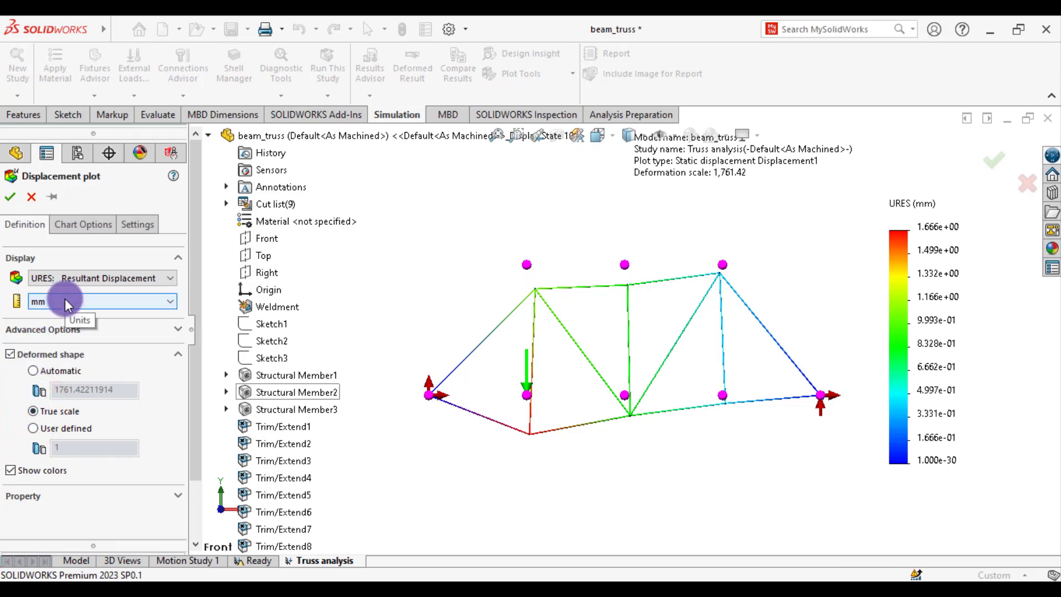
pyautogui.click(75, 226)
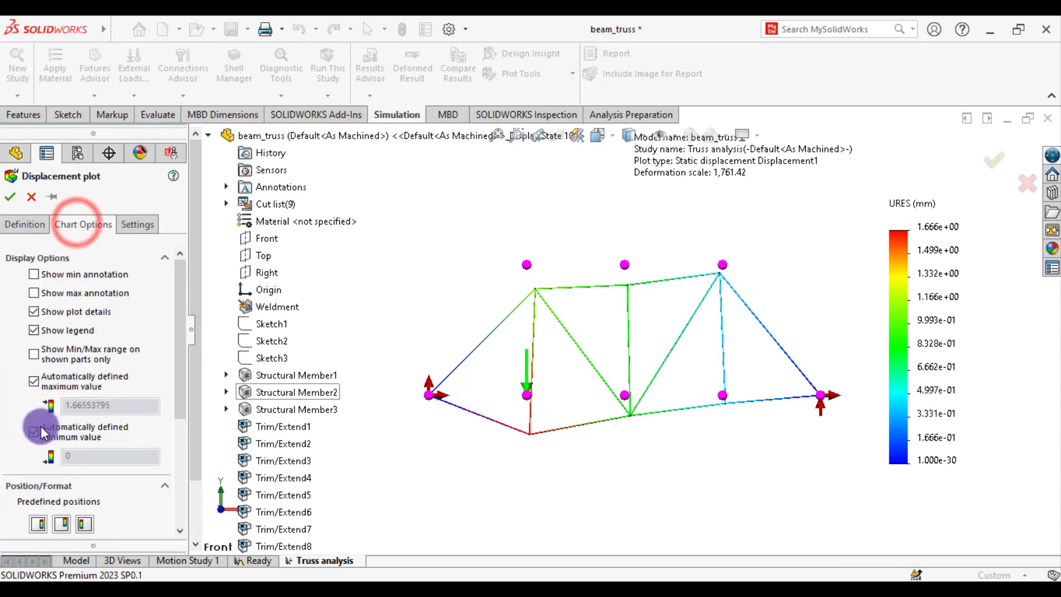
pyautogui.scroll(-3, 41, 427)
pyautogui.click(45, 473)
pyautogui.click(47, 496)
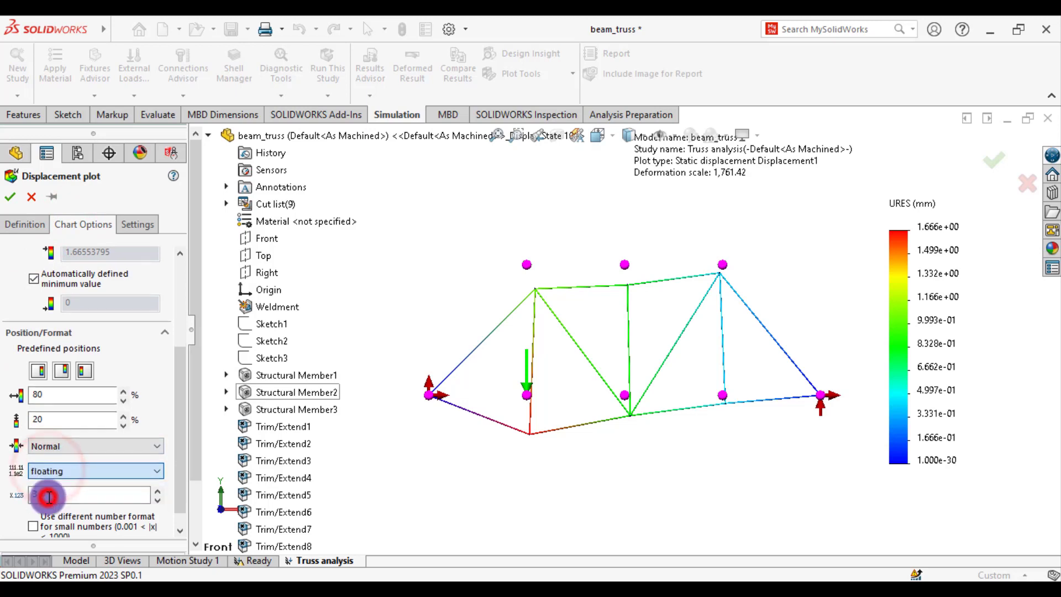
pyautogui.click(10, 197)
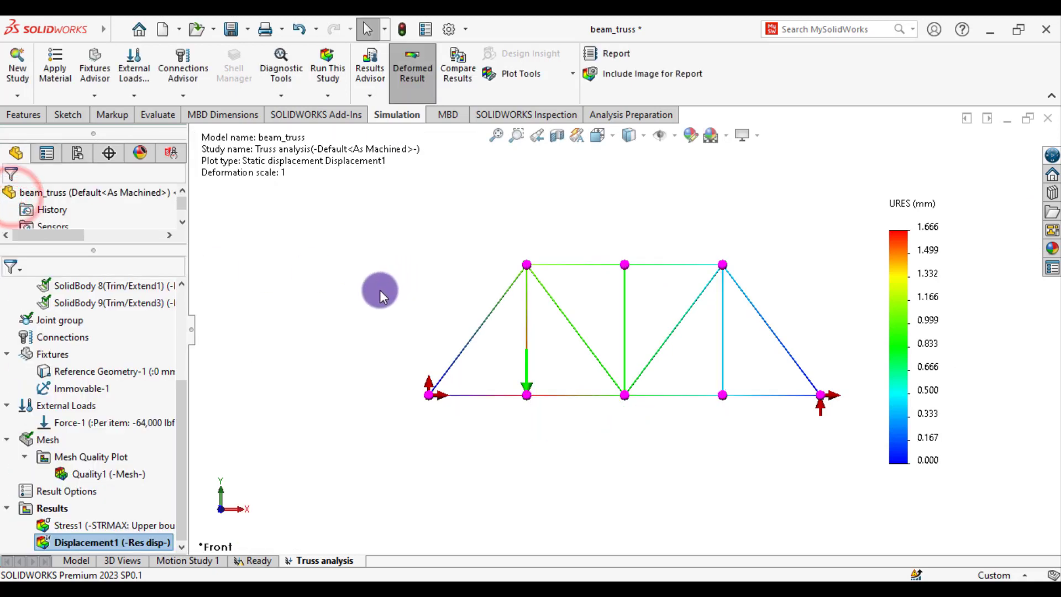
pyautogui.press('f')
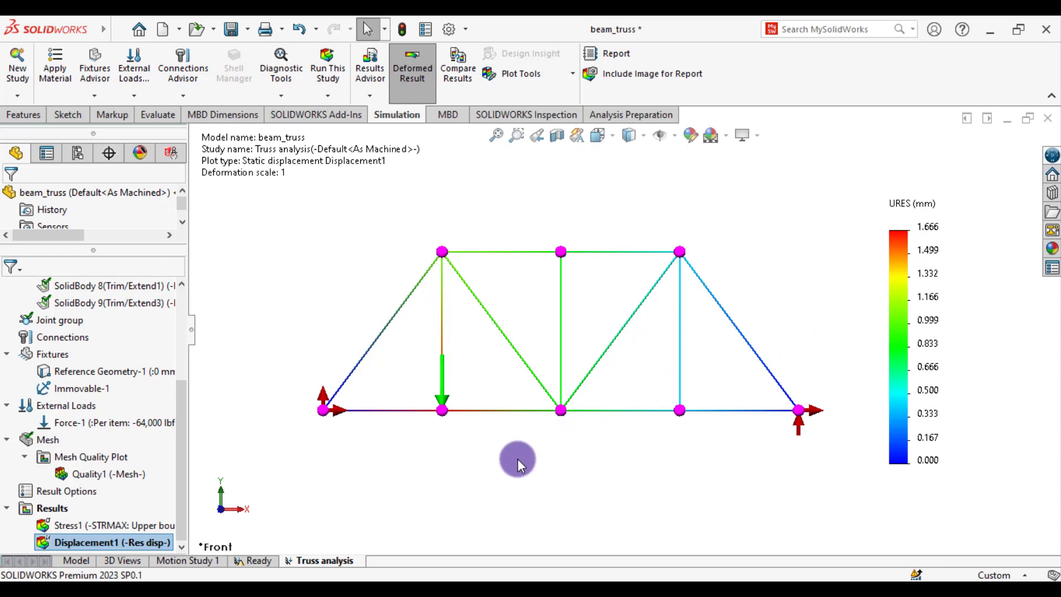
# Turn on Displacement1's max annotation and place 'Max: 1.666' below-left of the loaded node.
pyautogui.rightClick(80, 544)
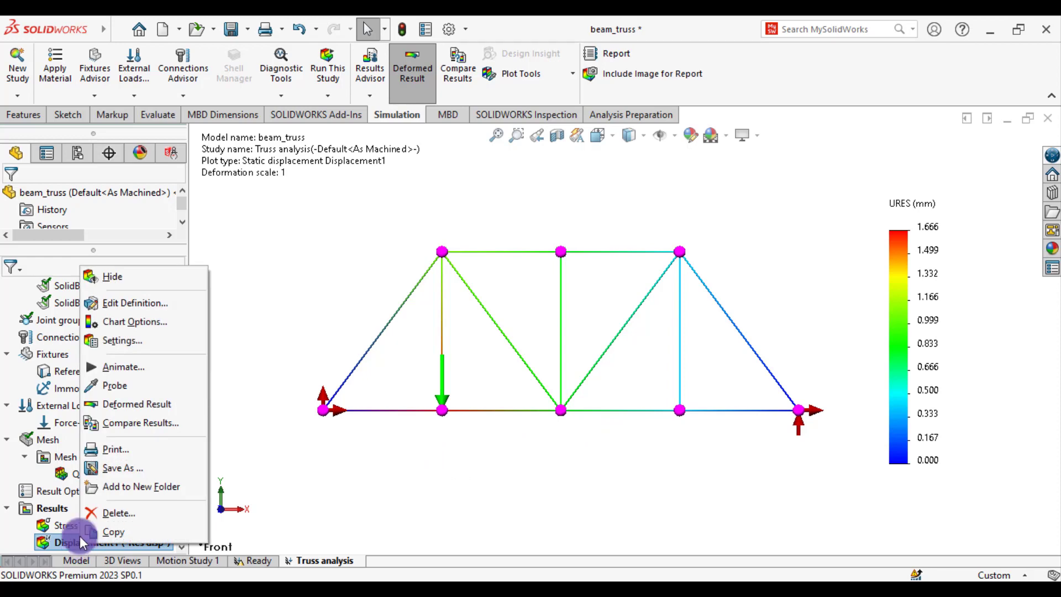
pyautogui.click(120, 307)
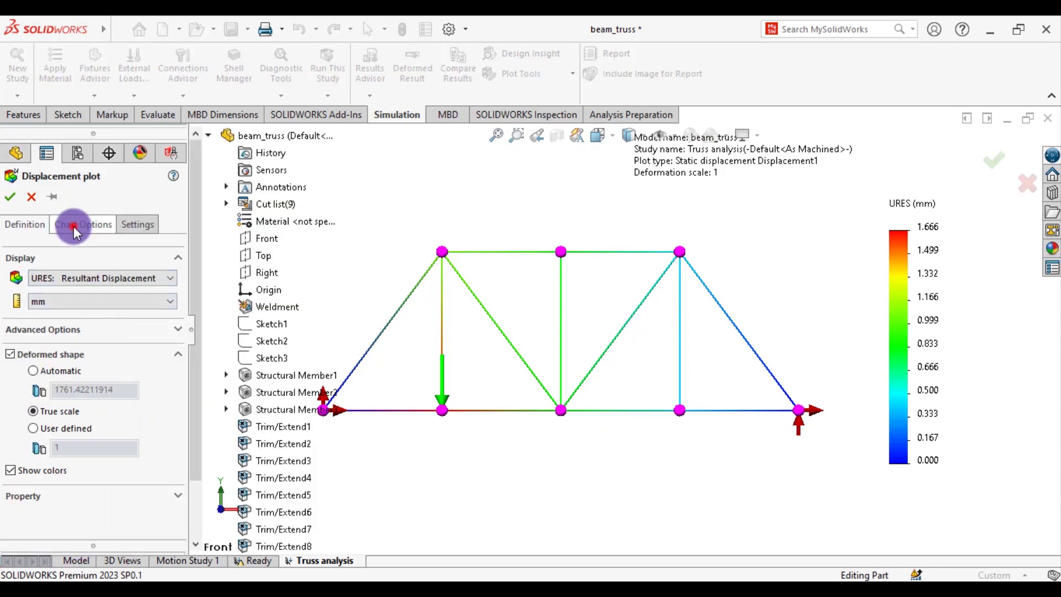
pyautogui.click(74, 227)
pyautogui.click(33, 293)
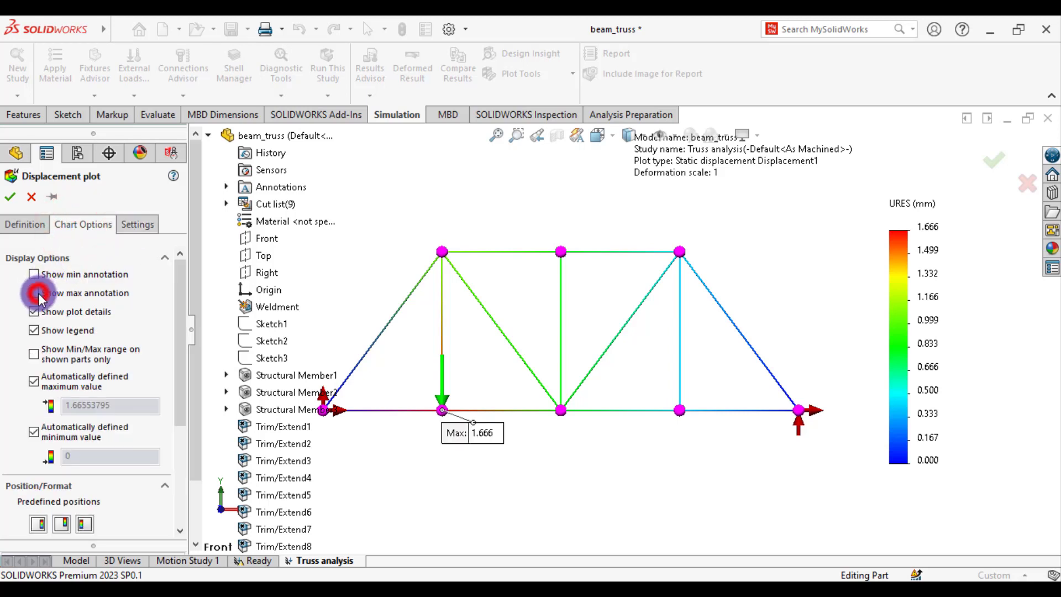
pyautogui.click(10, 197)
pyautogui.moveTo(484, 435)
pyautogui.mouseDown()
pyautogui.moveTo(403, 474)
pyautogui.moveTo(378, 464)
pyautogui.mouseUp()
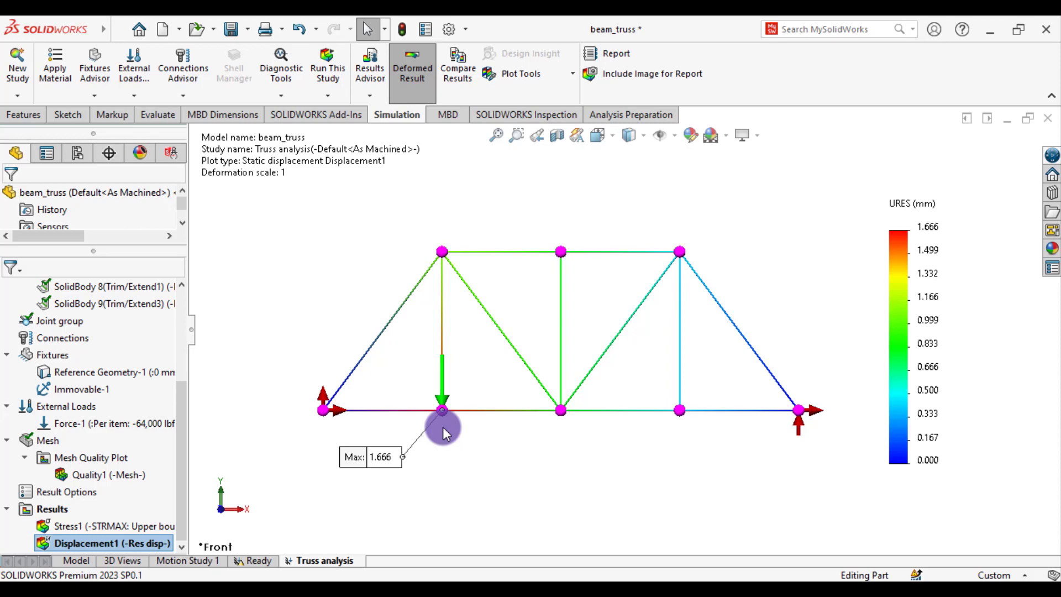
# Define Stress1 as axial stress in N/mm^2 (MPa) and display it.
pyautogui.rightClick(78, 523)
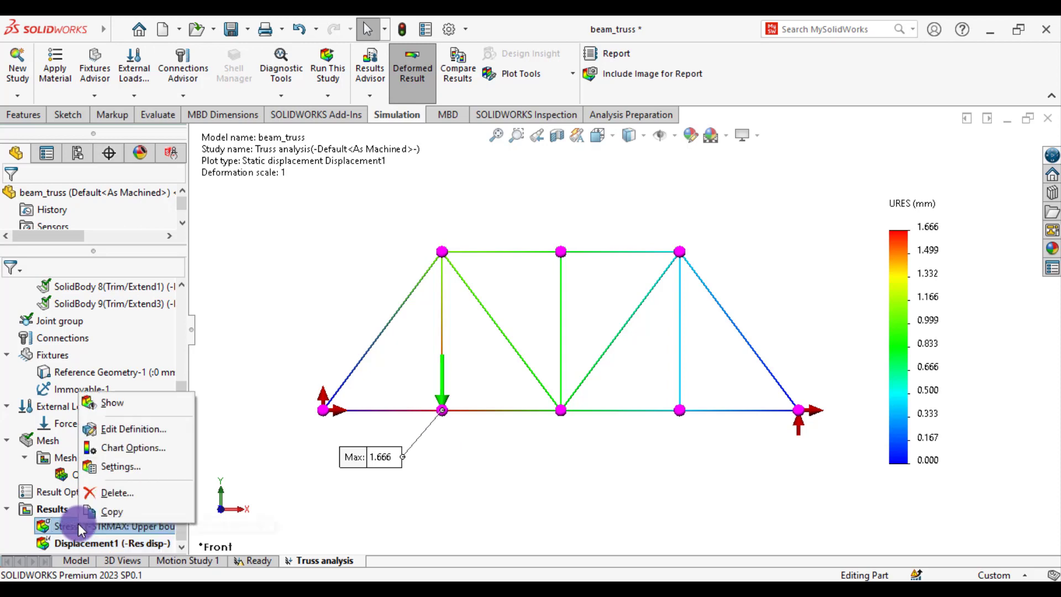
pyautogui.click(139, 429)
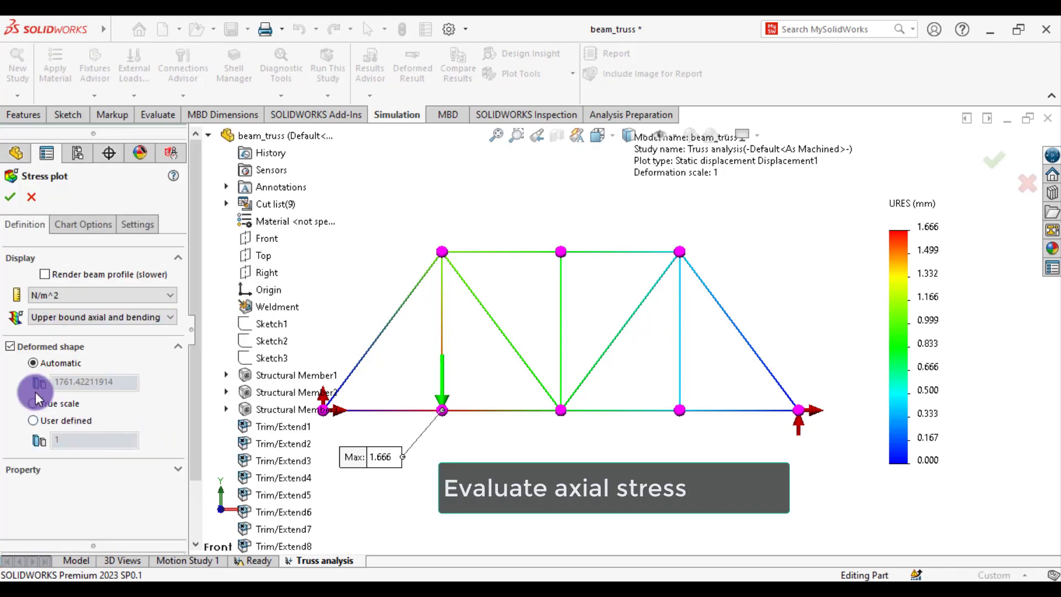
pyautogui.click(71, 297)
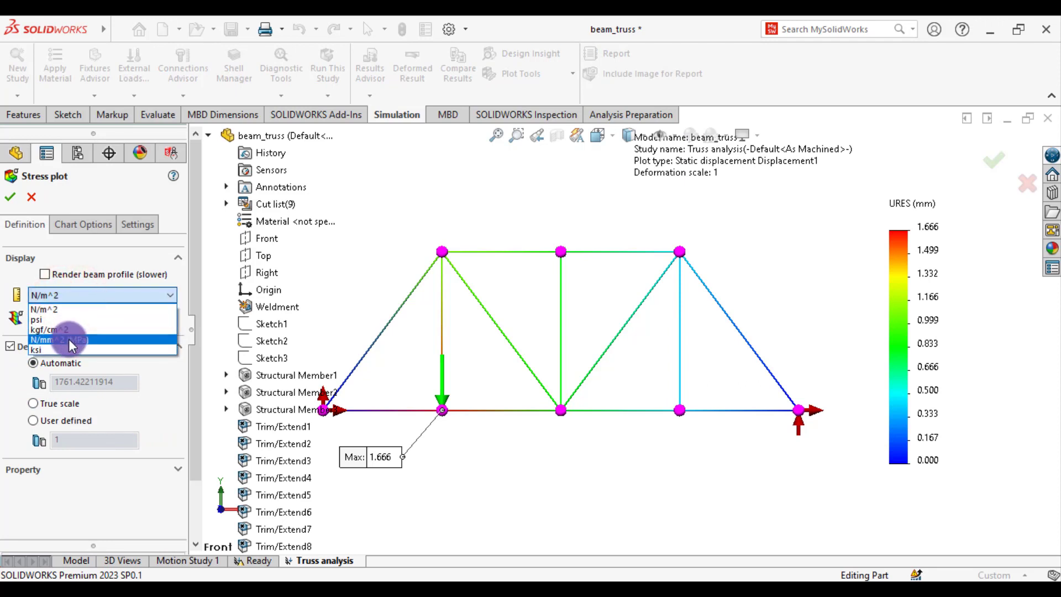
pyautogui.click(69, 340)
pyautogui.click(76, 317)
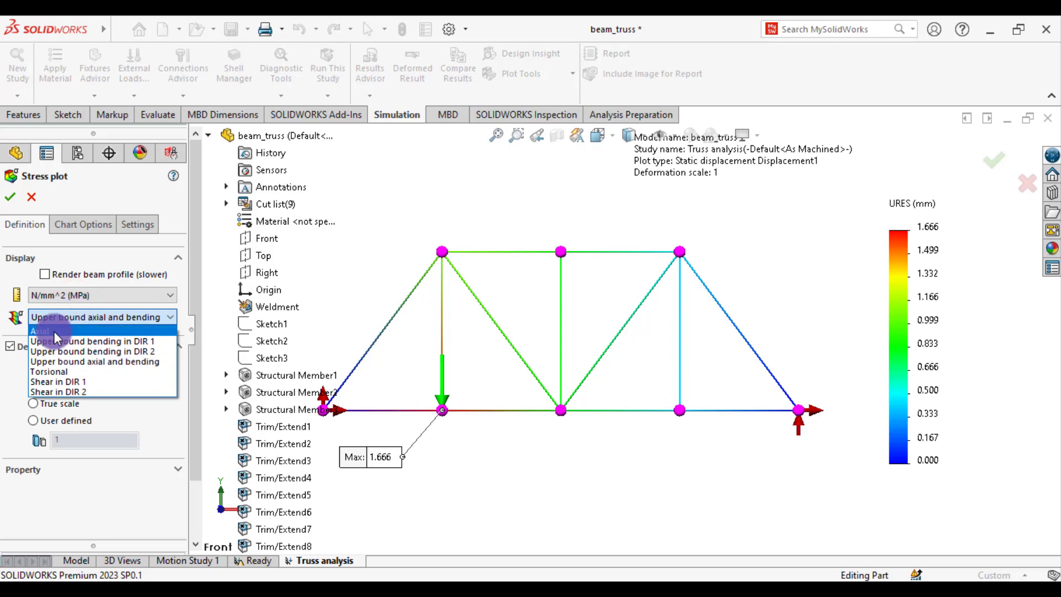
pyautogui.click(54, 332)
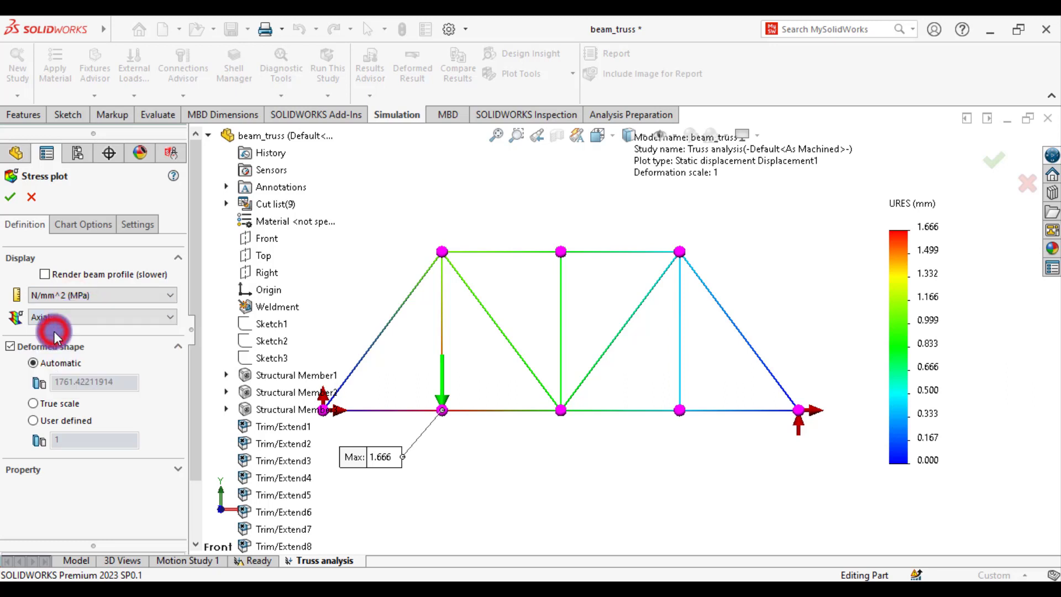
pyautogui.click(11, 197)
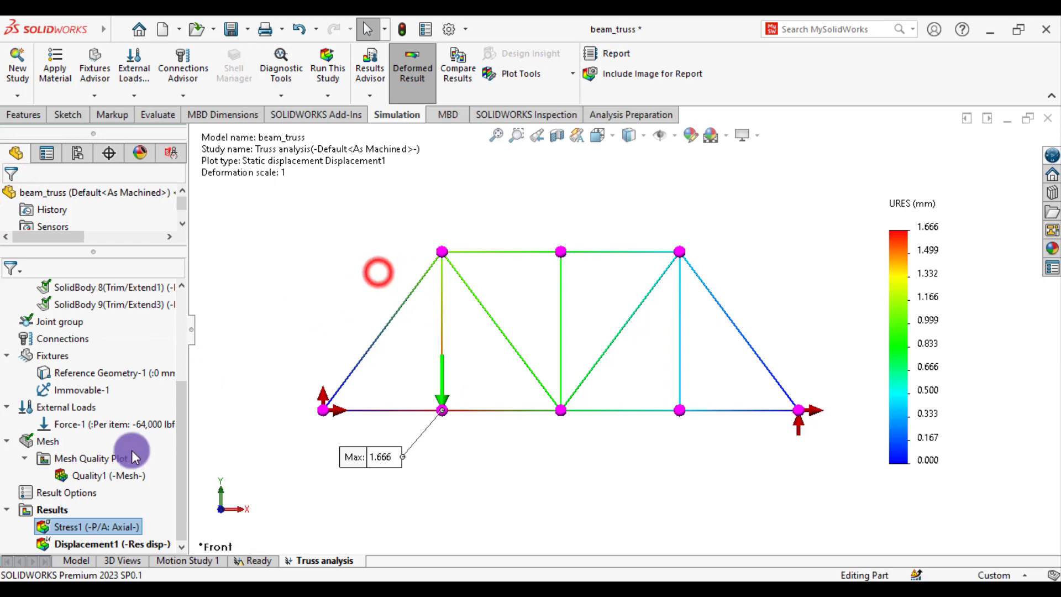
pyautogui.doubleClick(67, 527)
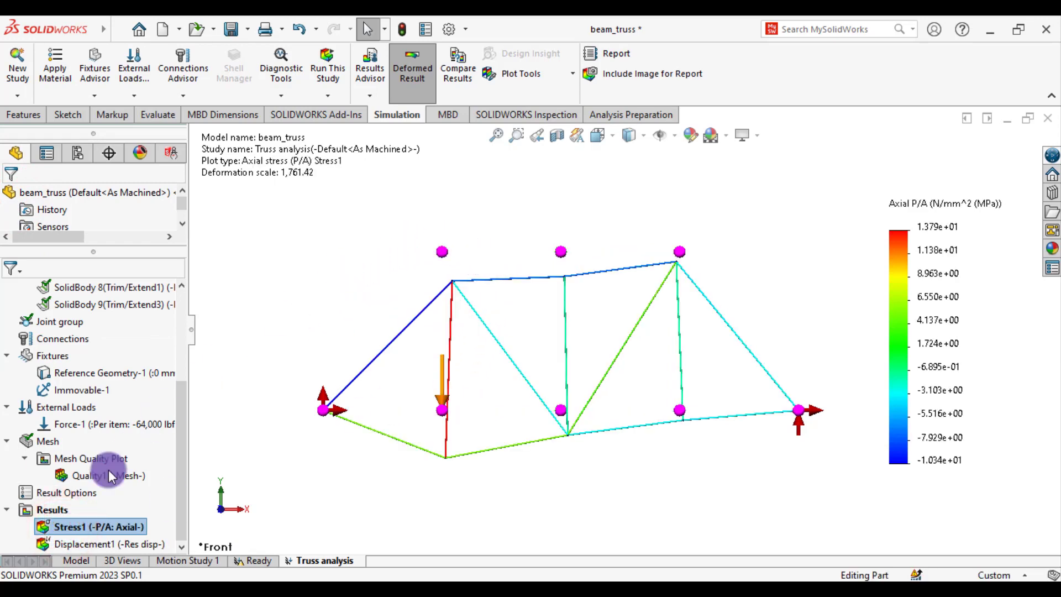
# Show the Stress1 plot's deformation at true scale.
pyautogui.rightClick(74, 525)
pyautogui.click(108, 289)
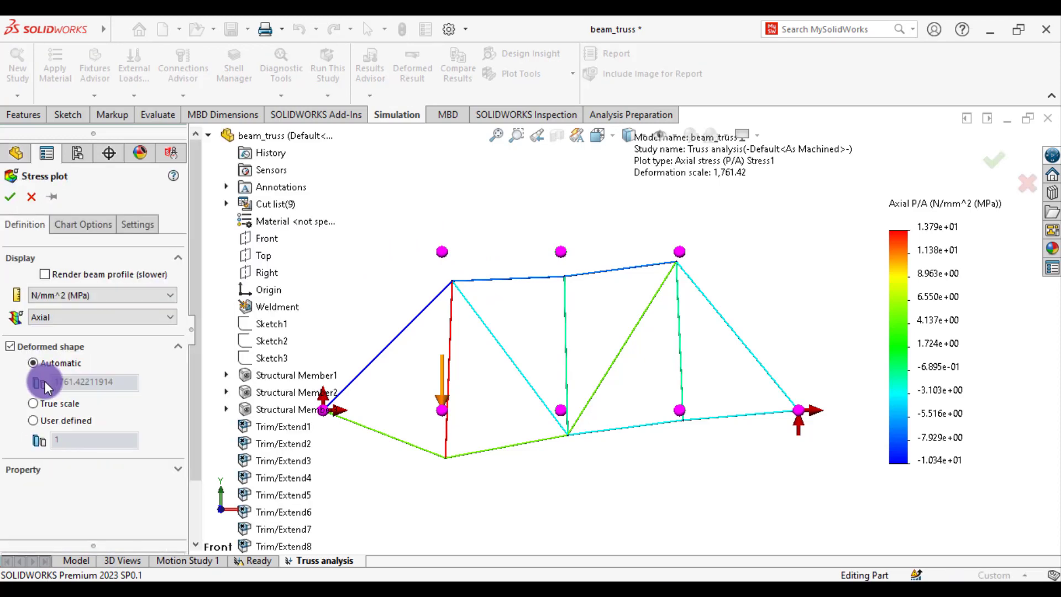
pyautogui.click(35, 403)
pyautogui.click(9, 197)
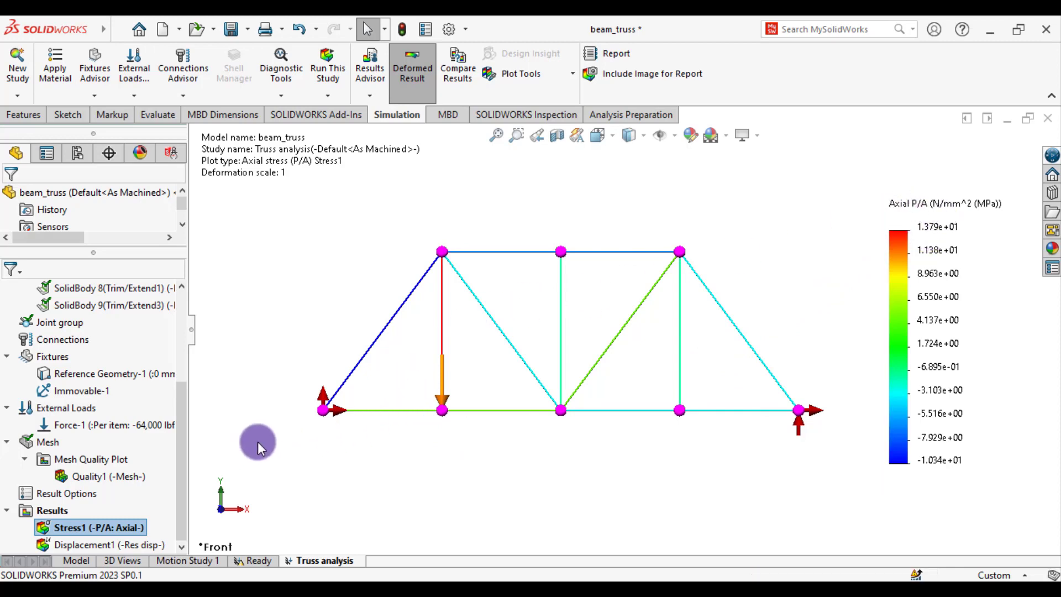
# Add the max annotation, labelling 'Max: 1.379e+01' on the truss.
pyautogui.rightClick(94, 529)
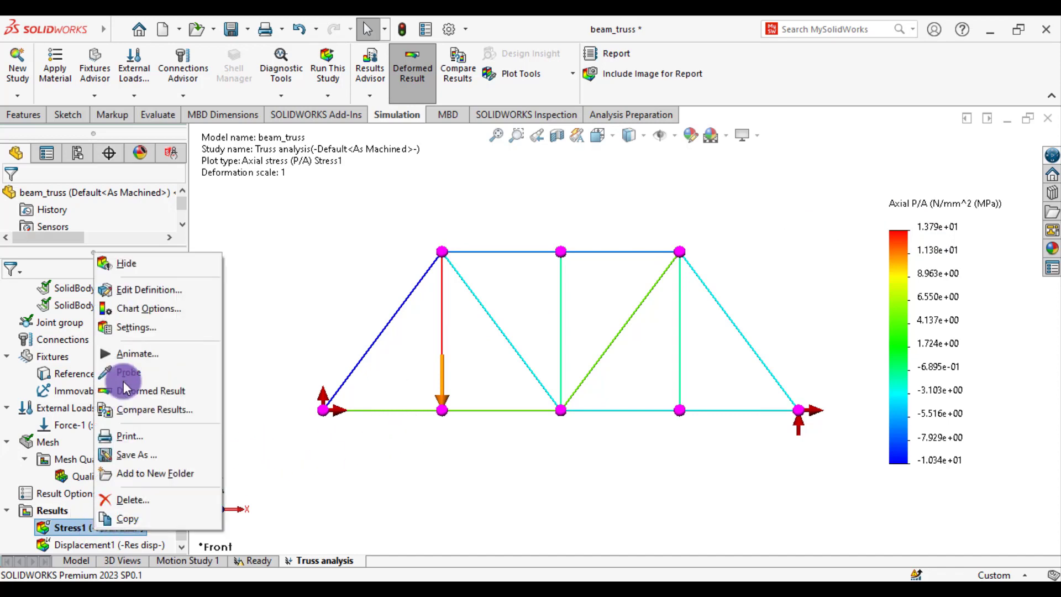
pyautogui.click(146, 292)
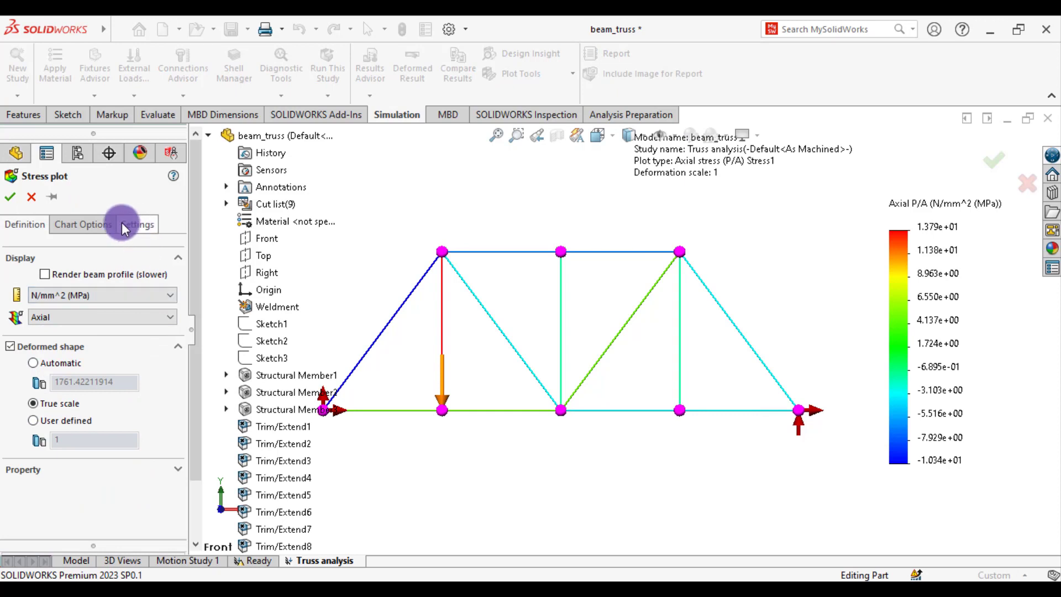
pyautogui.click(116, 222)
pyautogui.click(35, 293)
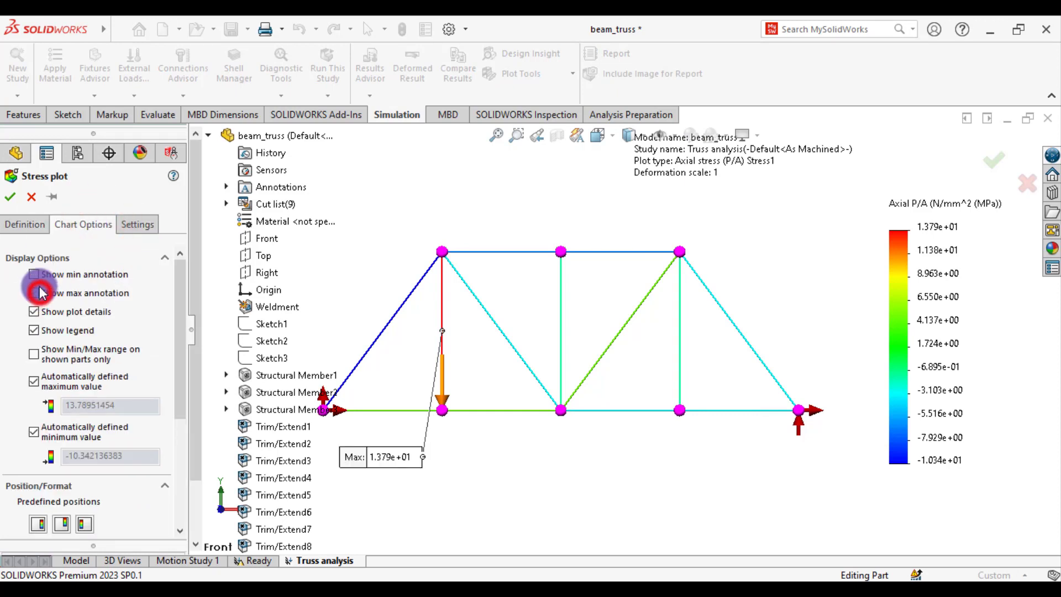
pyautogui.click(10, 198)
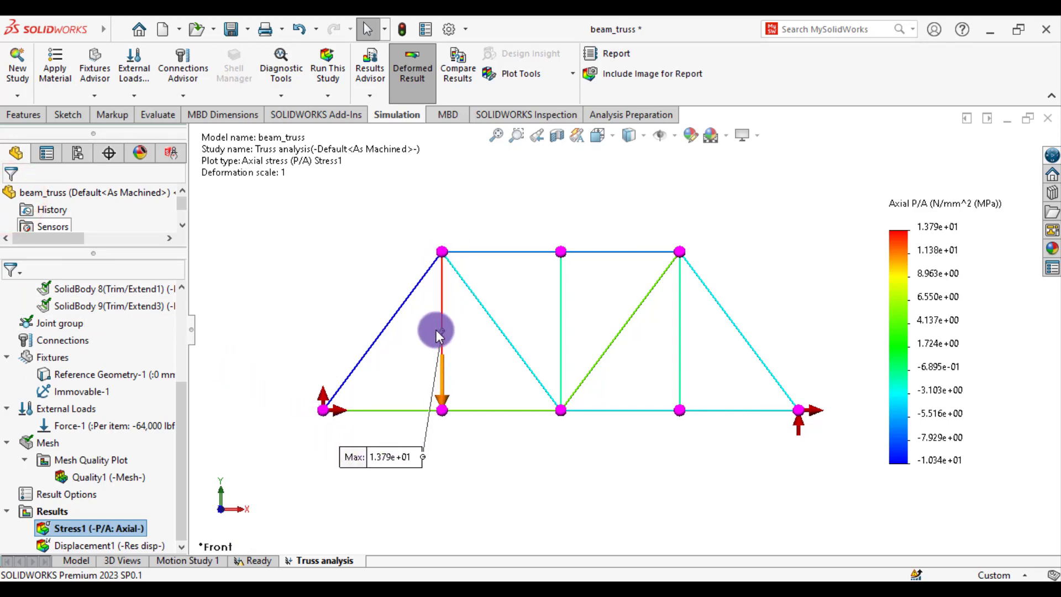
pyautogui.click(479, 466)
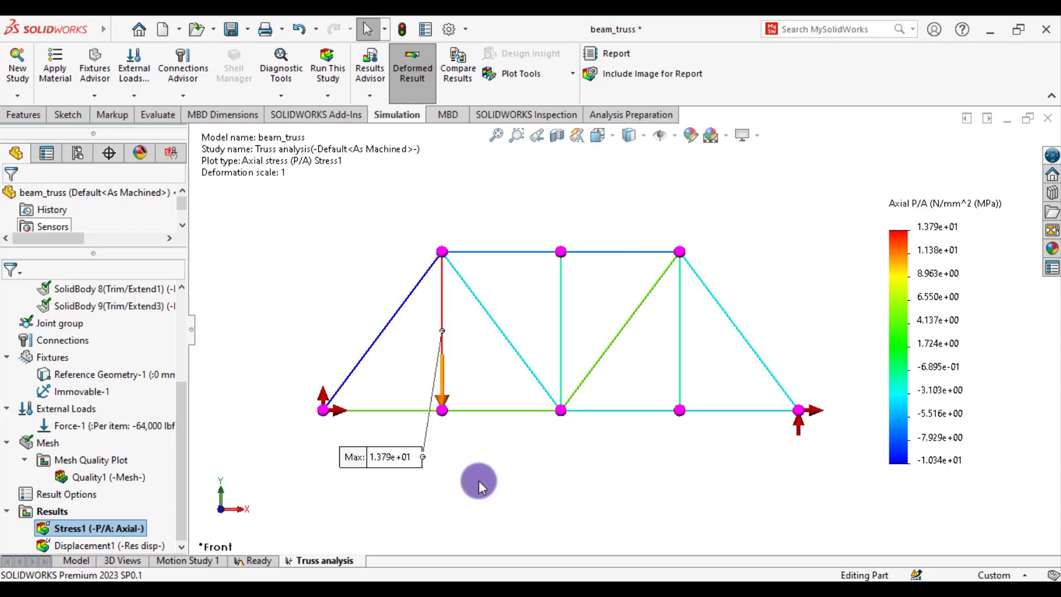
# Start a result force listing using the Front plane and English (IPS) units.
pyautogui.rightClick(40, 511)
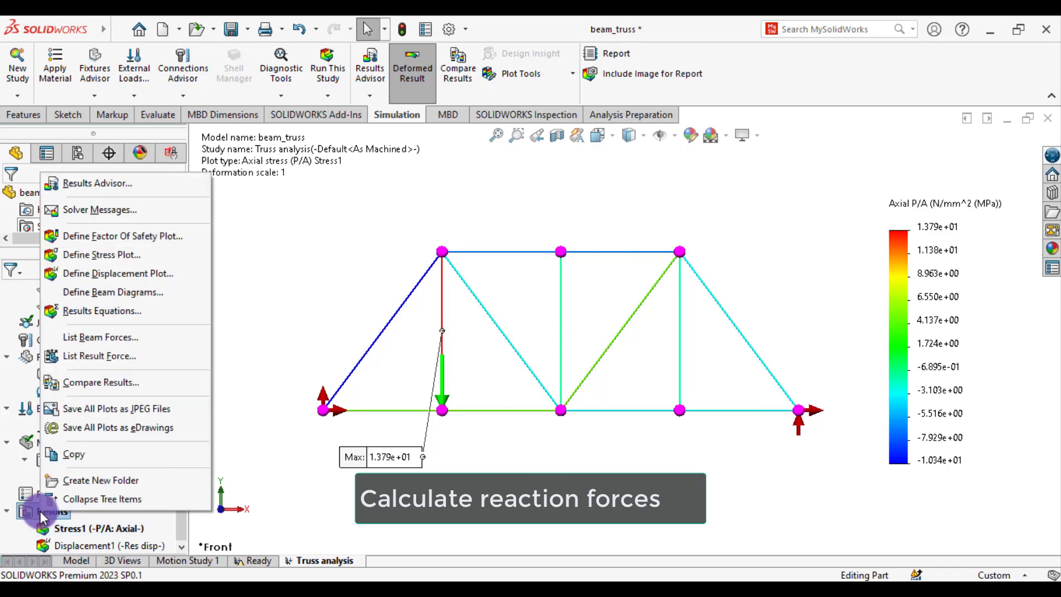
pyautogui.click(84, 355)
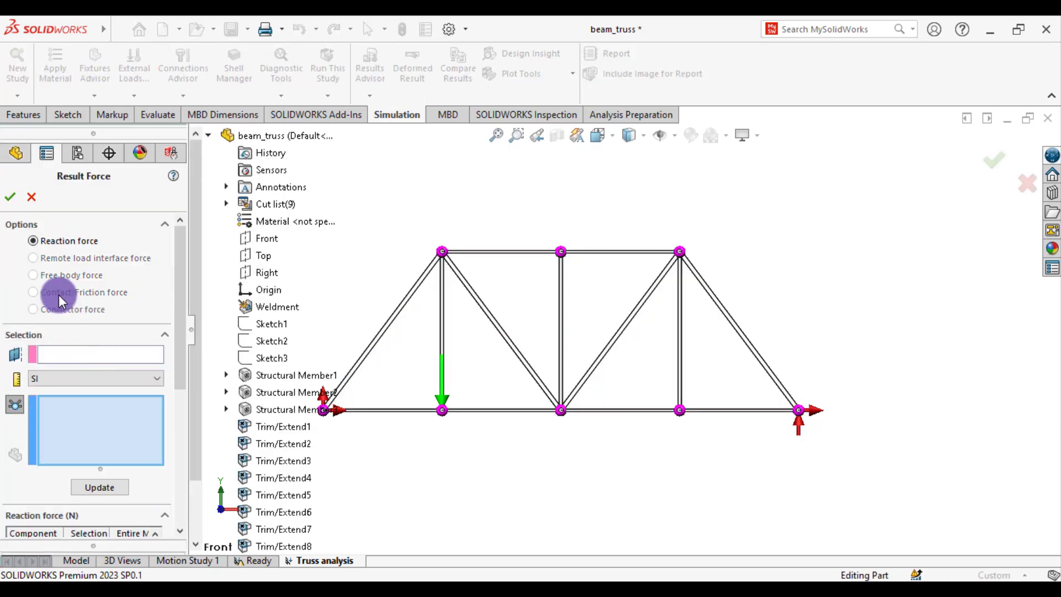
pyautogui.click(77, 353)
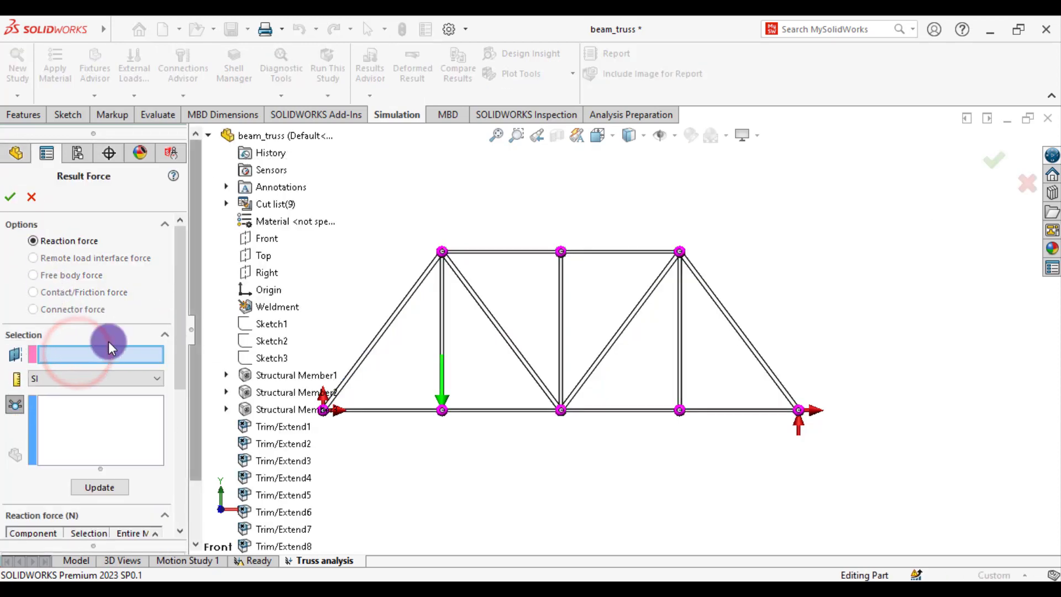
pyautogui.click(258, 240)
pyautogui.click(96, 380)
pyautogui.click(77, 403)
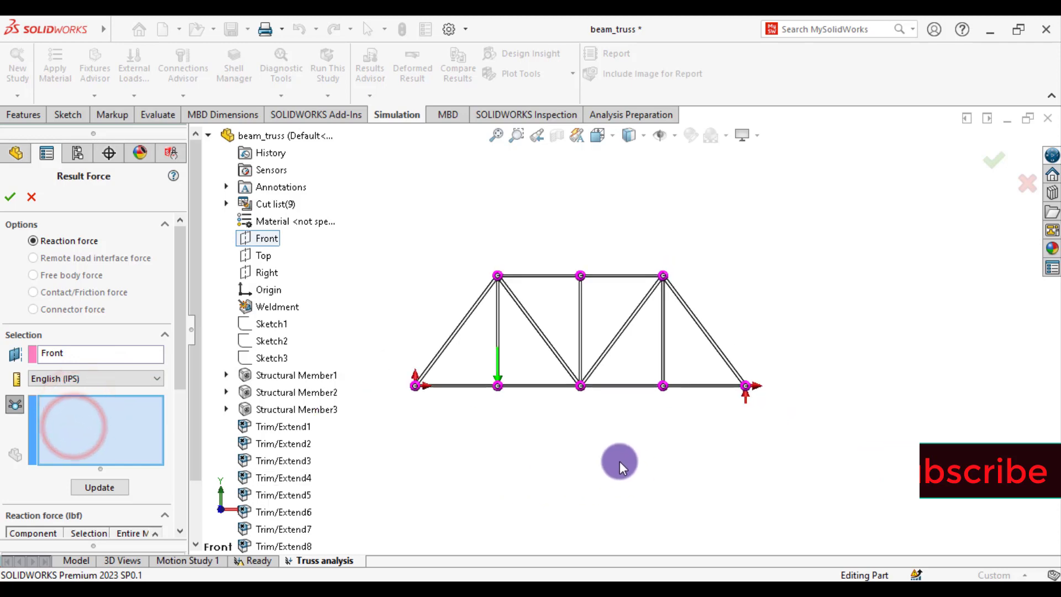
# List the left support reaction (FX 2.4e+04, FY 4.8e+04, 5.37e+04 lbf) and place its table below.
pyautogui.scroll(-1, 490, 409)
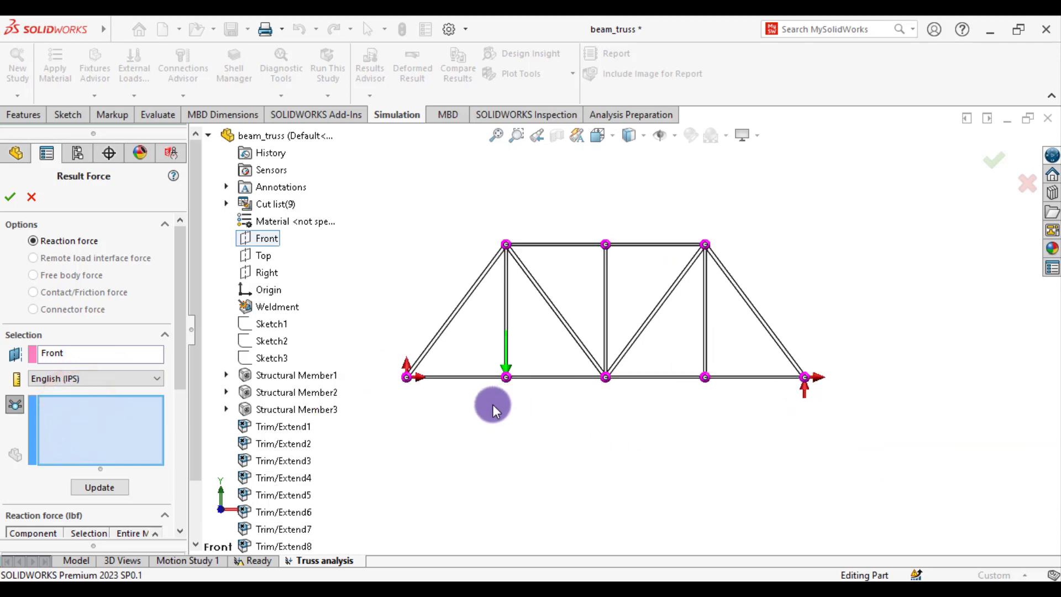
pyautogui.click(408, 377)
pyautogui.click(117, 491)
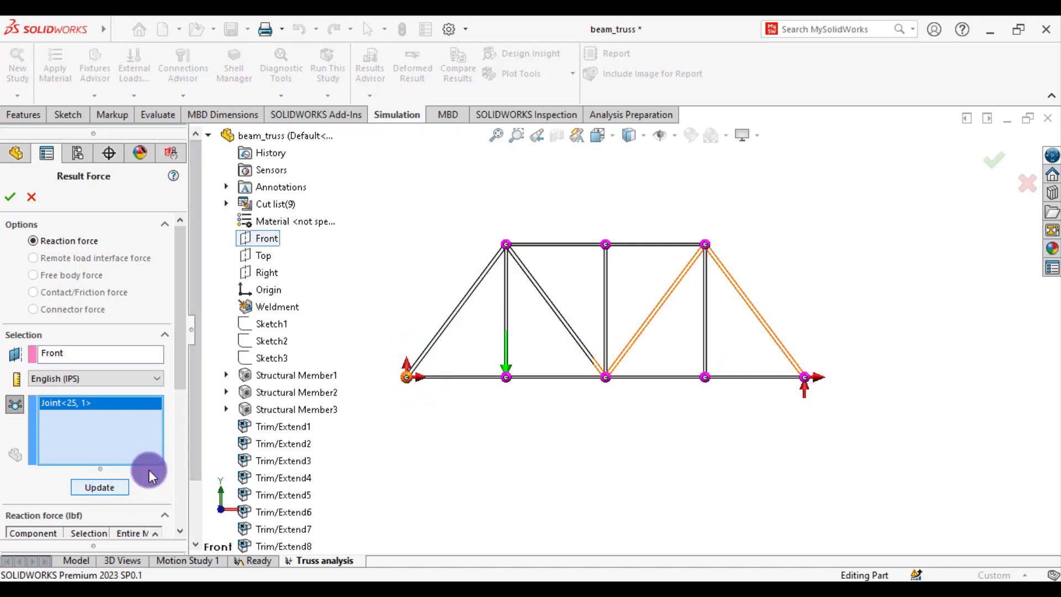
pyautogui.click(101, 490)
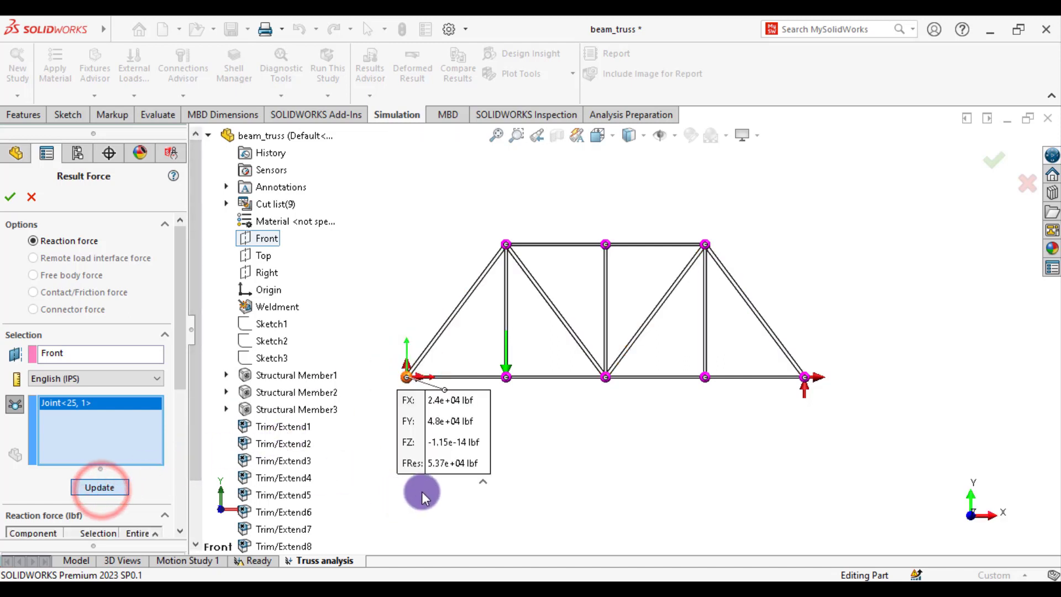
pyautogui.moveTo(469, 437); pyautogui.dragTo(517, 466)
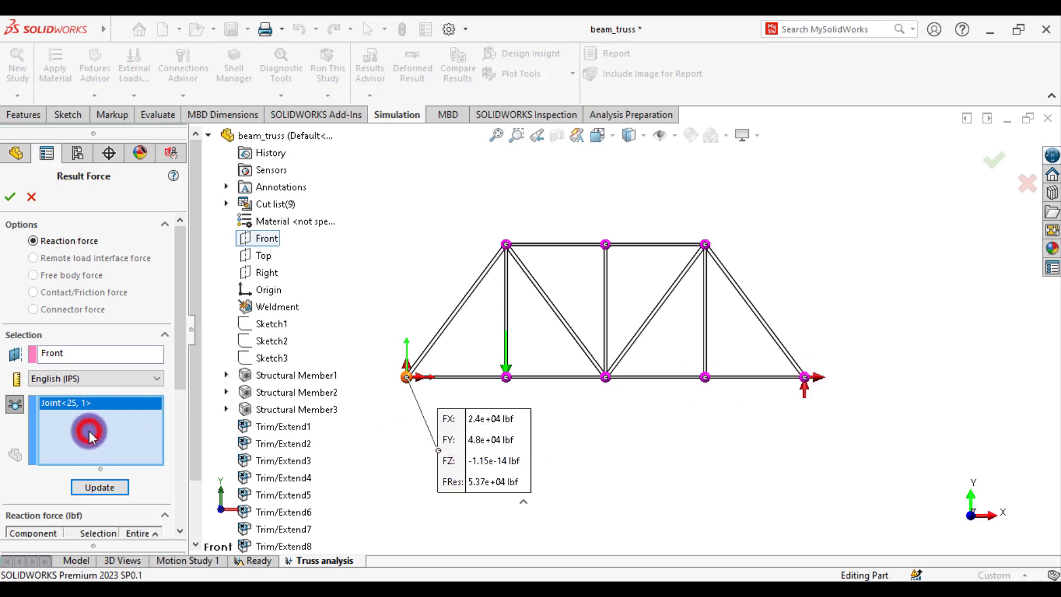
# Add the right support joint, update to show FX -2.4e+04, FY 1.6e+04, resultant 2.88e+04 lbf.
pyautogui.click(802, 381)
pyautogui.click(100, 487)
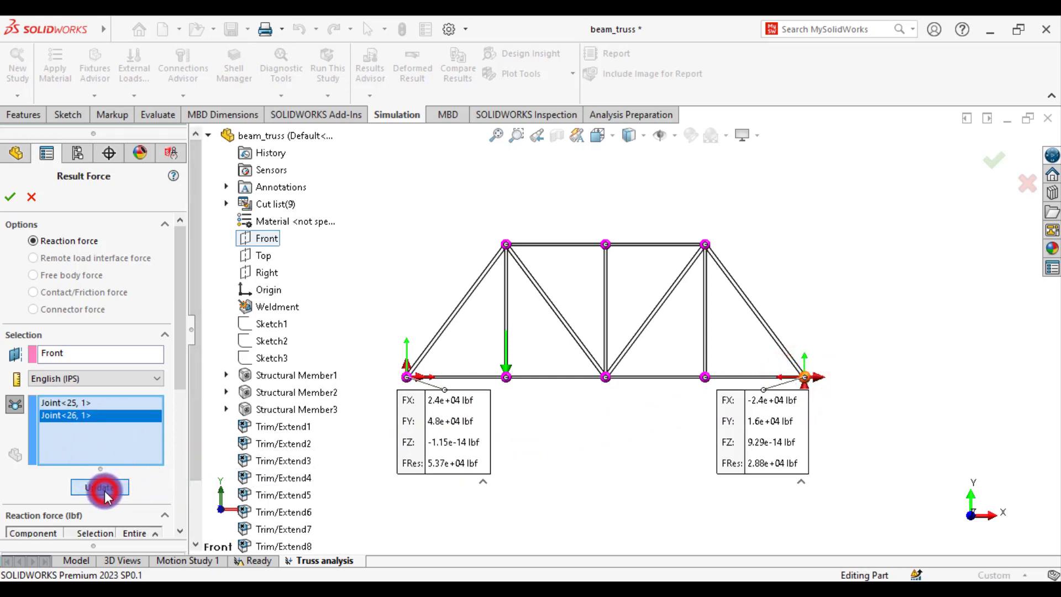
pyautogui.moveTo(801, 431); pyautogui.dragTo(877, 434)
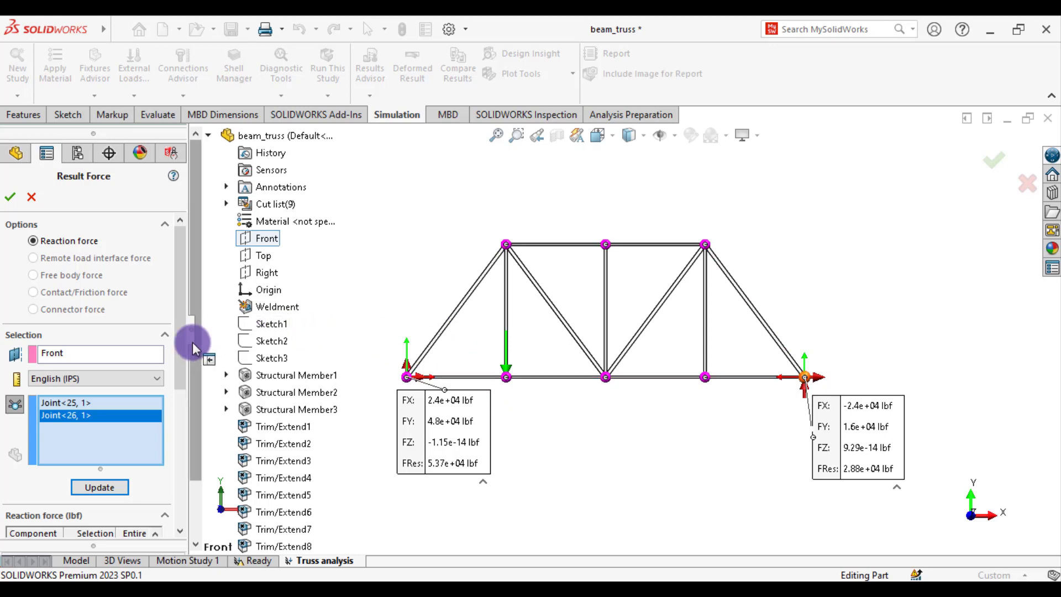
pyautogui.moveTo(187, 344); pyautogui.dragTo(185, 425)
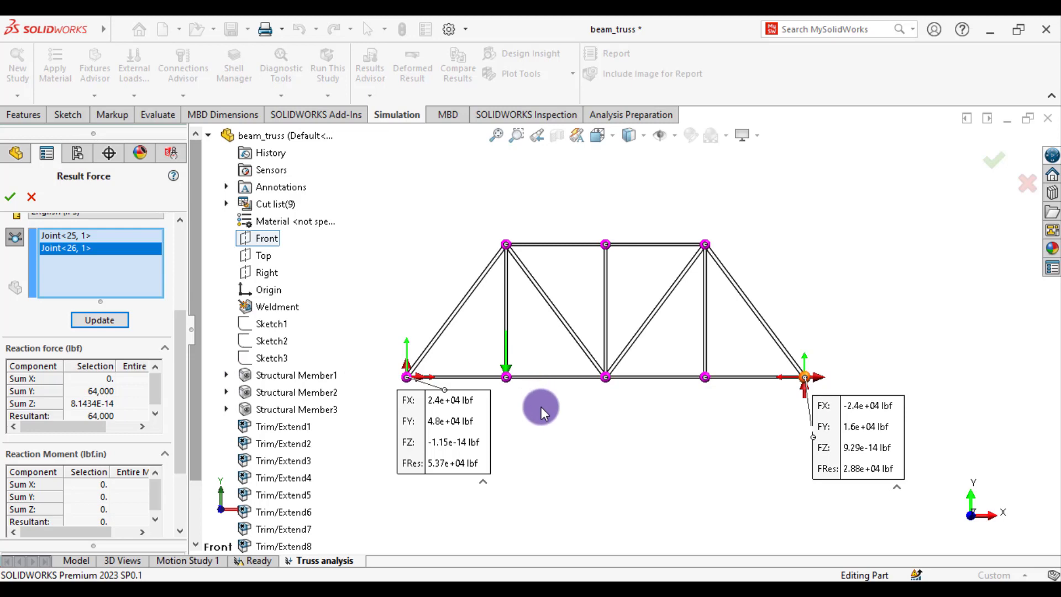
# Close the Result Force listing and fit the Stress1 plot with its 1.379e+01 MPa max label.
pyautogui.click(10, 197)
pyautogui.press('z')
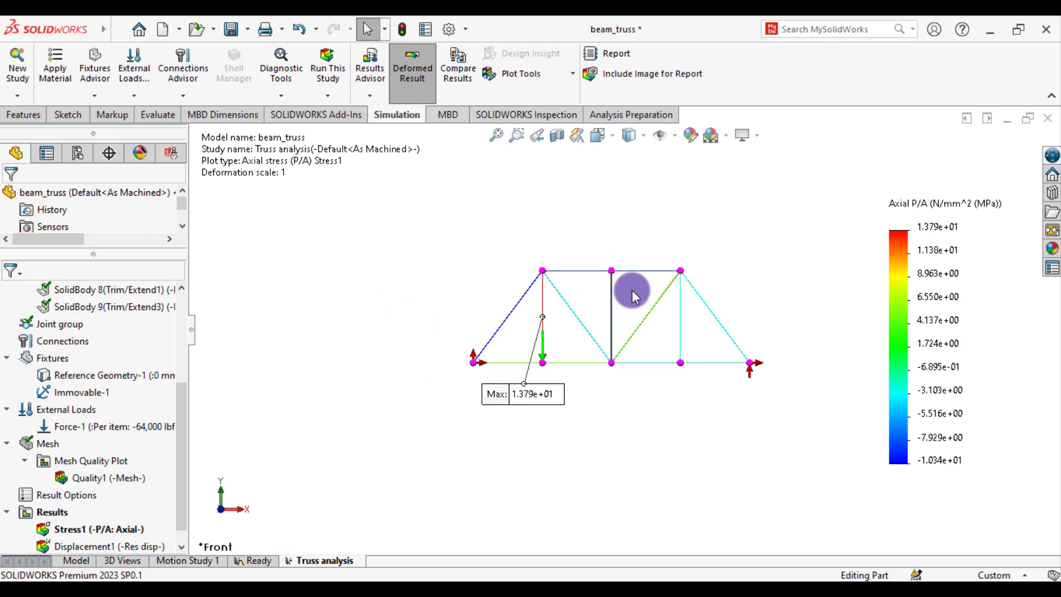
pyautogui.scroll(-3, 632, 291)
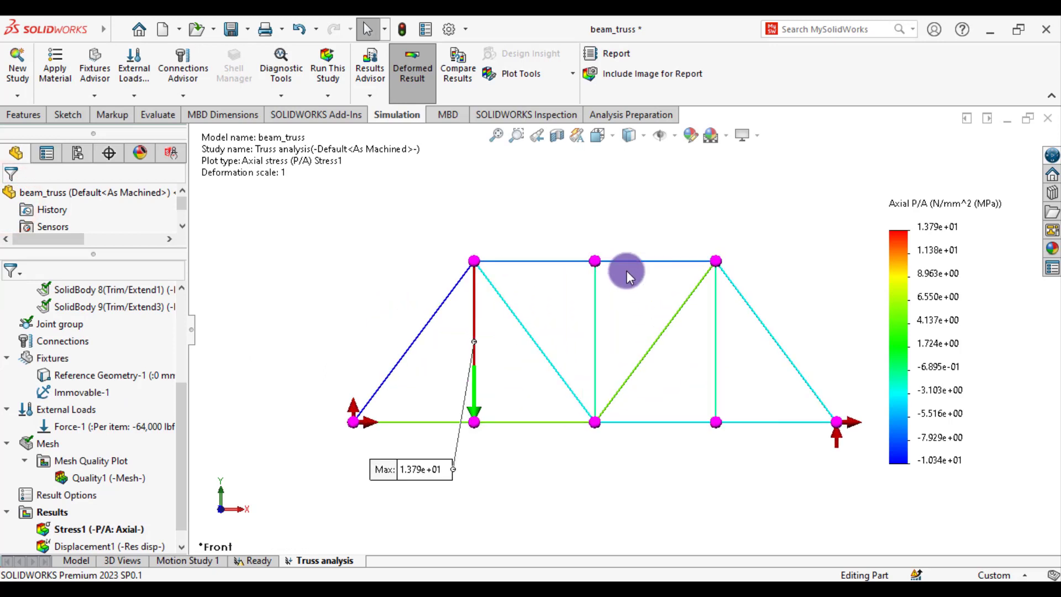